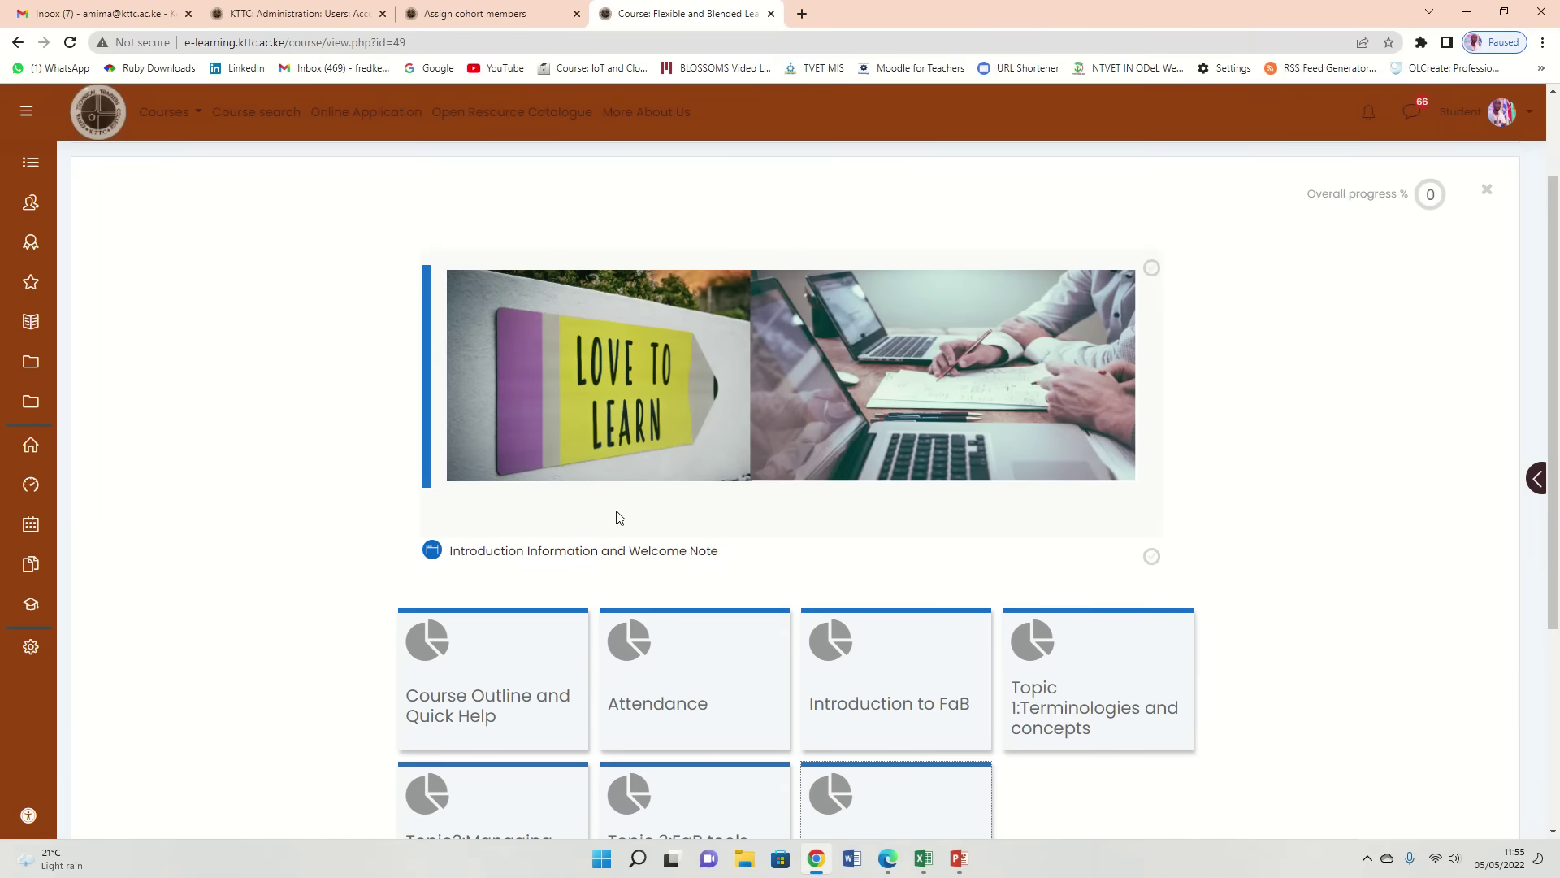
# Expand the CAT 1 tile to reveal the CAT 1 - Dummy Test quiz, open 5 May 2022
pyautogui.scroll(-1, 771, 439)
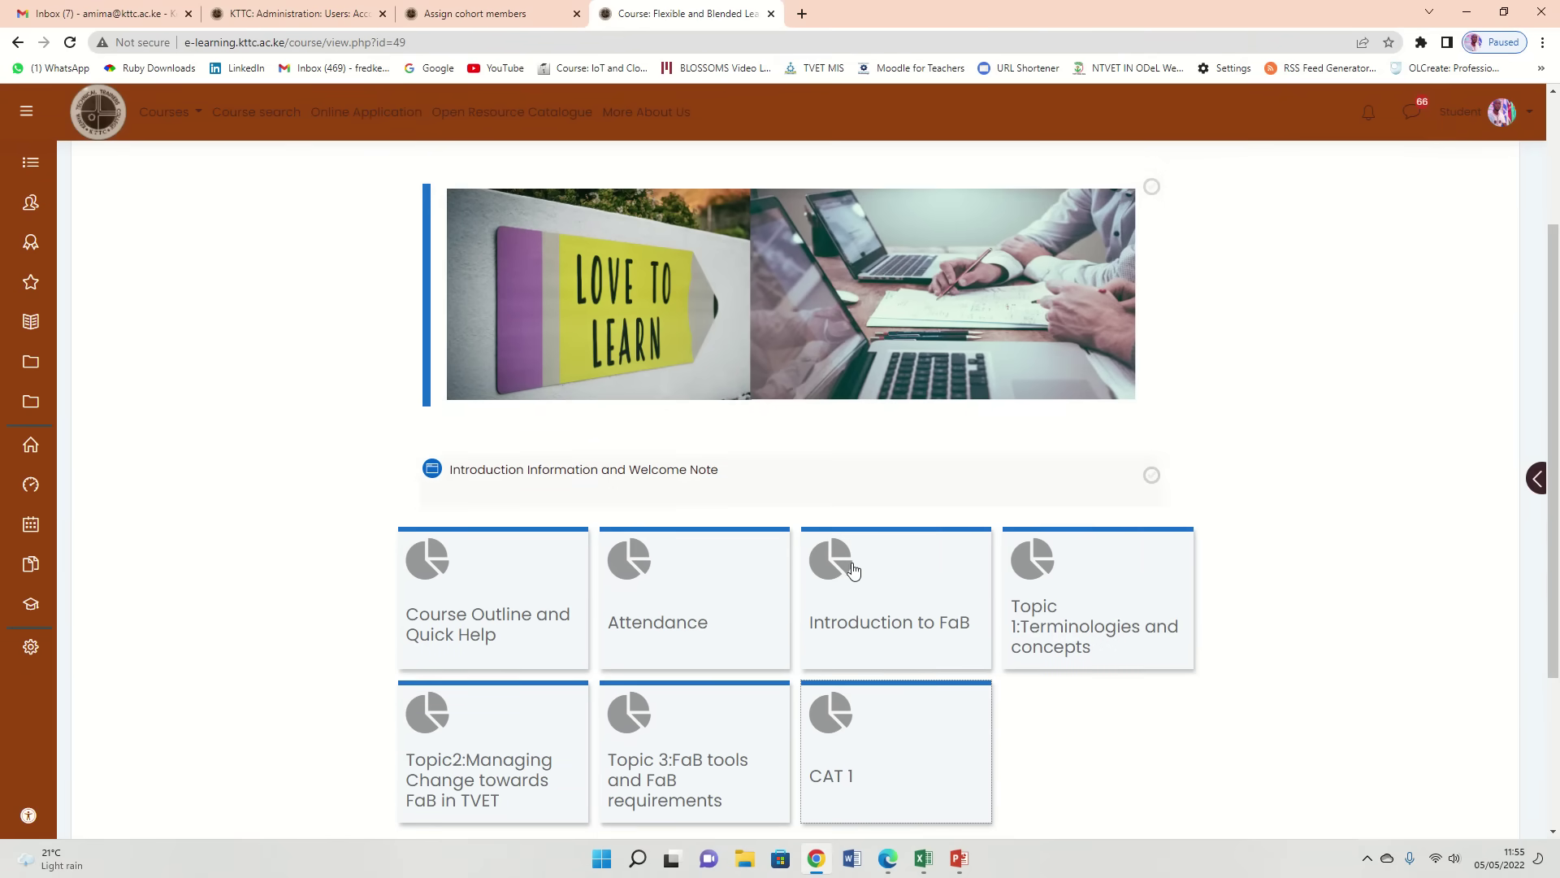
pyautogui.scroll(-2, 887, 507)
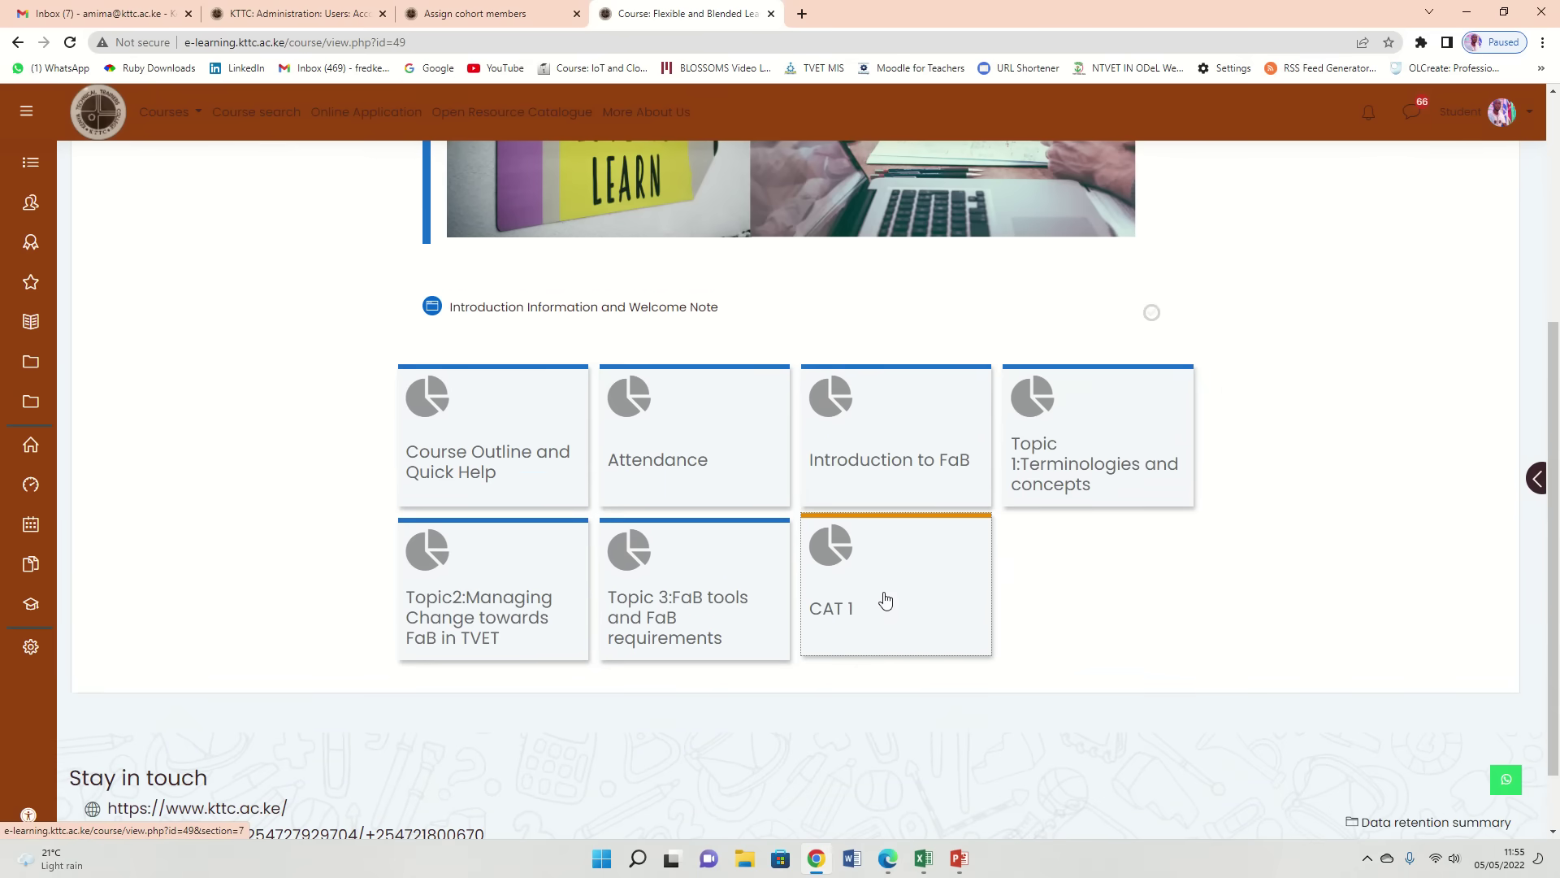
pyautogui.scroll(1, 1012, 548)
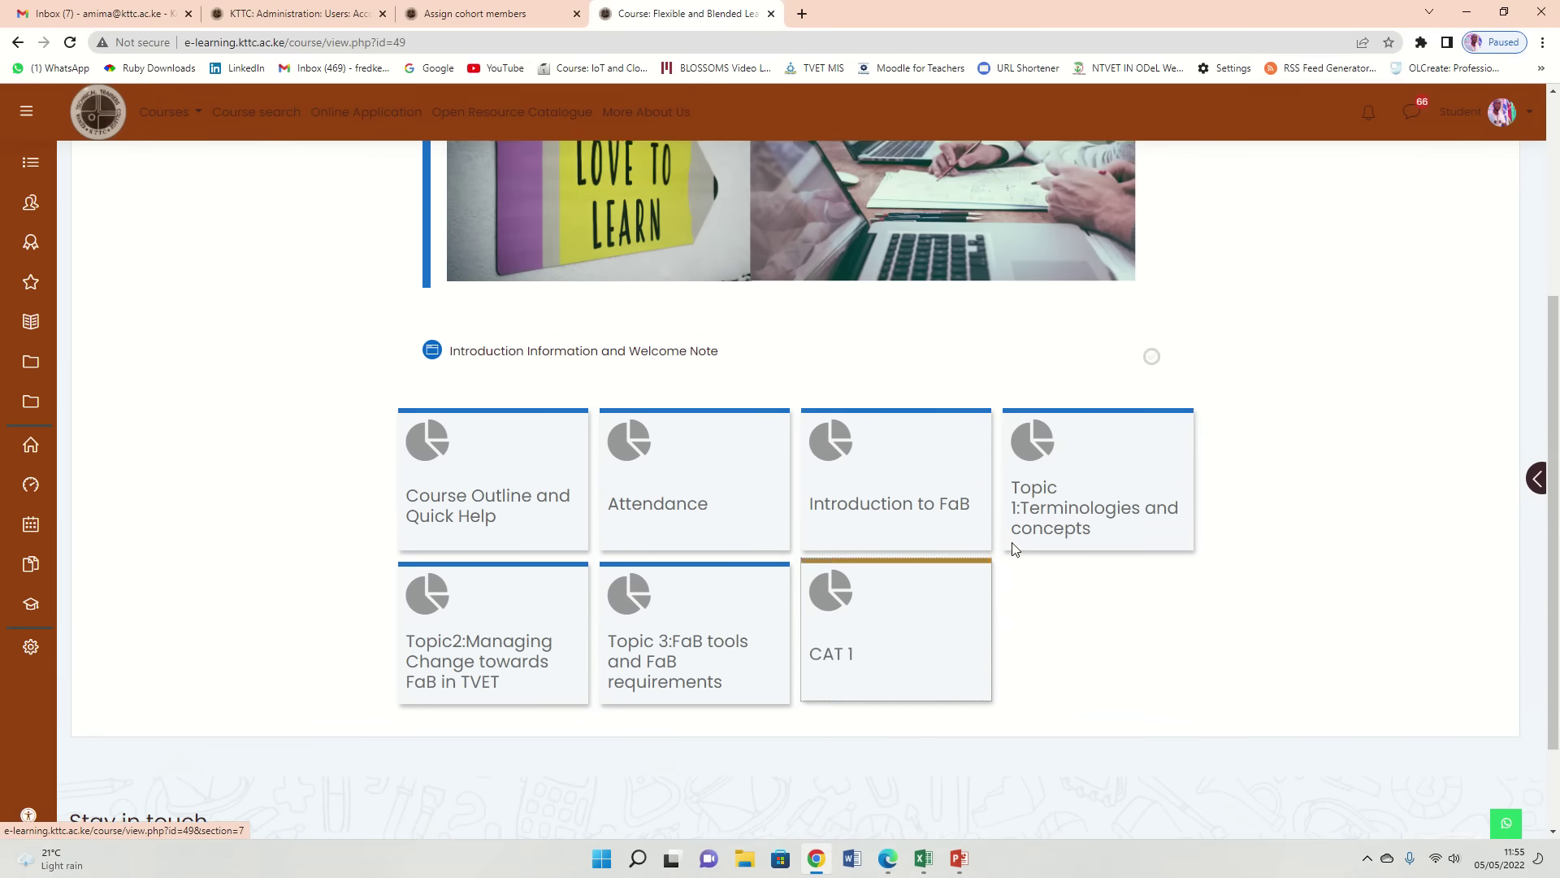
pyautogui.scroll(2, 943, 609)
pyautogui.scroll(-1, 874, 663)
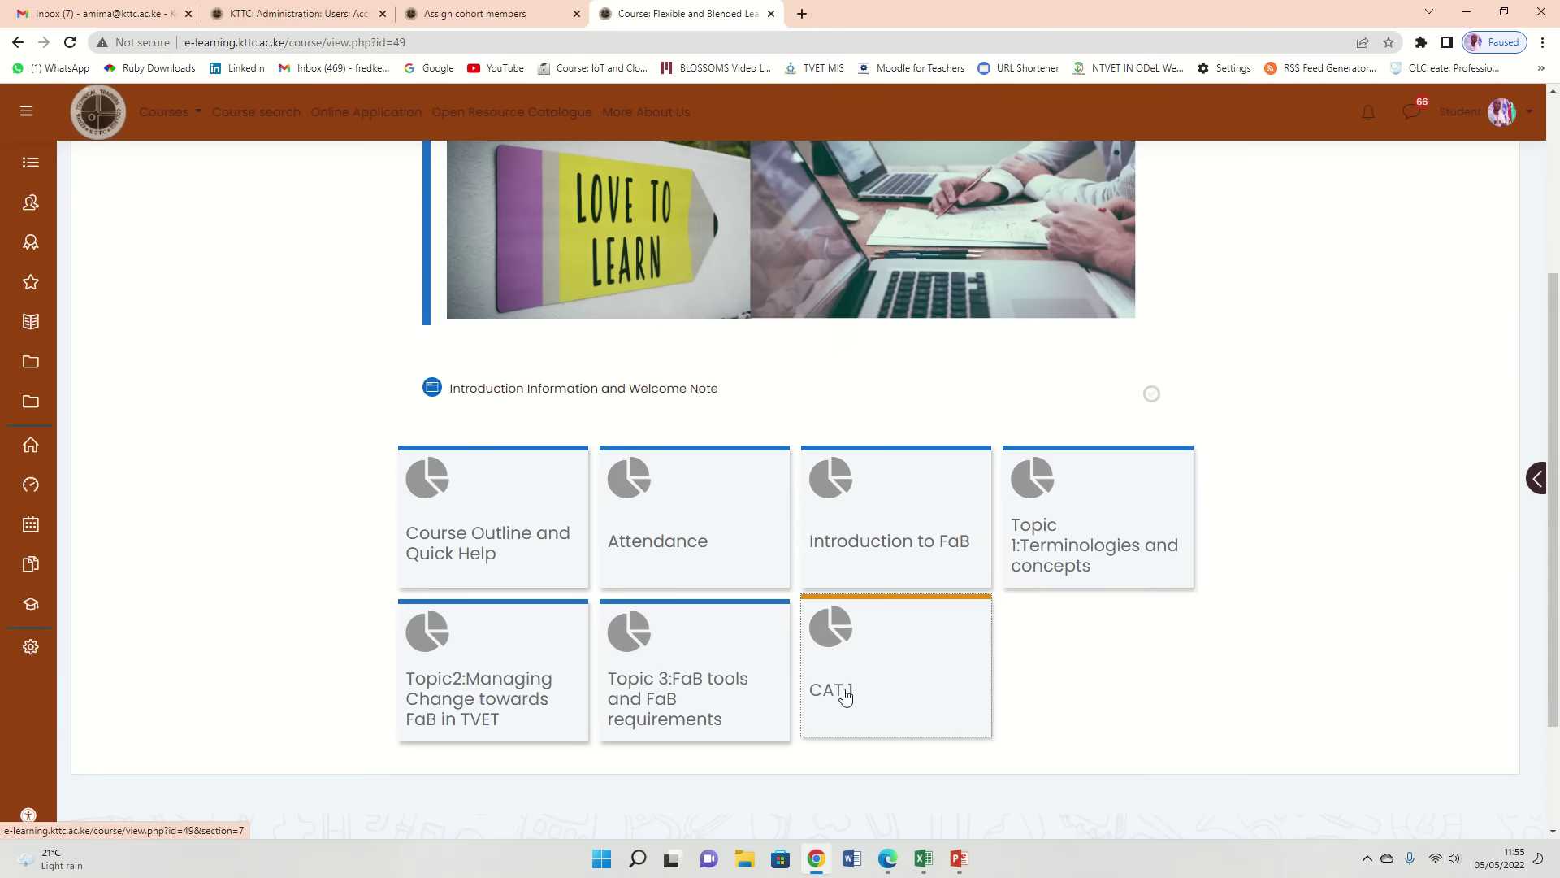
pyautogui.click(885, 663)
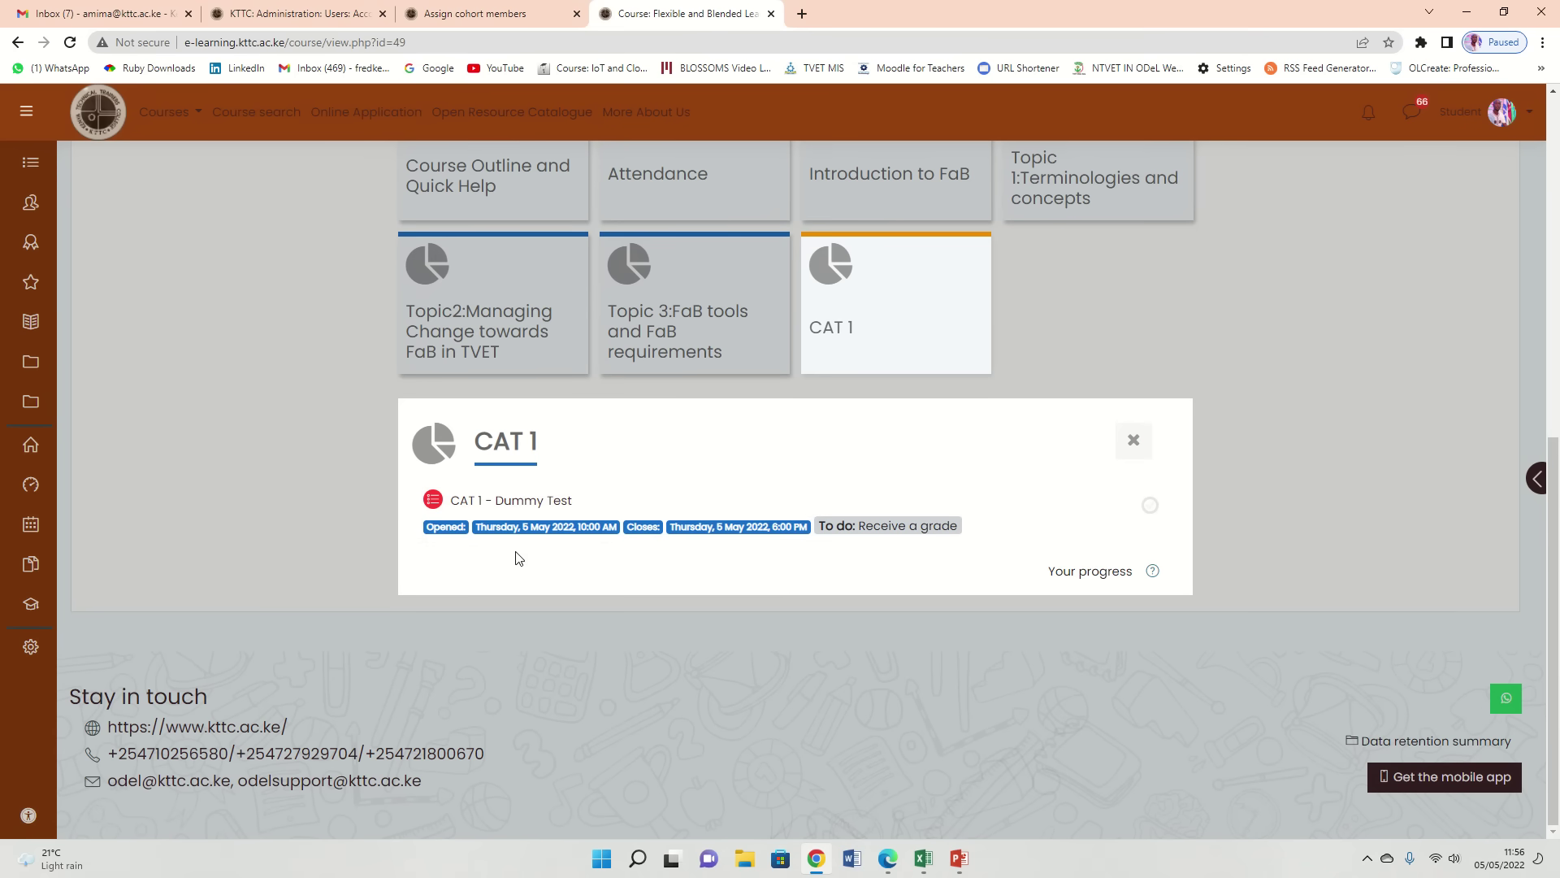
# Open the CAT 1 - Dummy Test quiz and begin an attempt, pointing out its 1-hour time limit
pyautogui.click(491, 504)
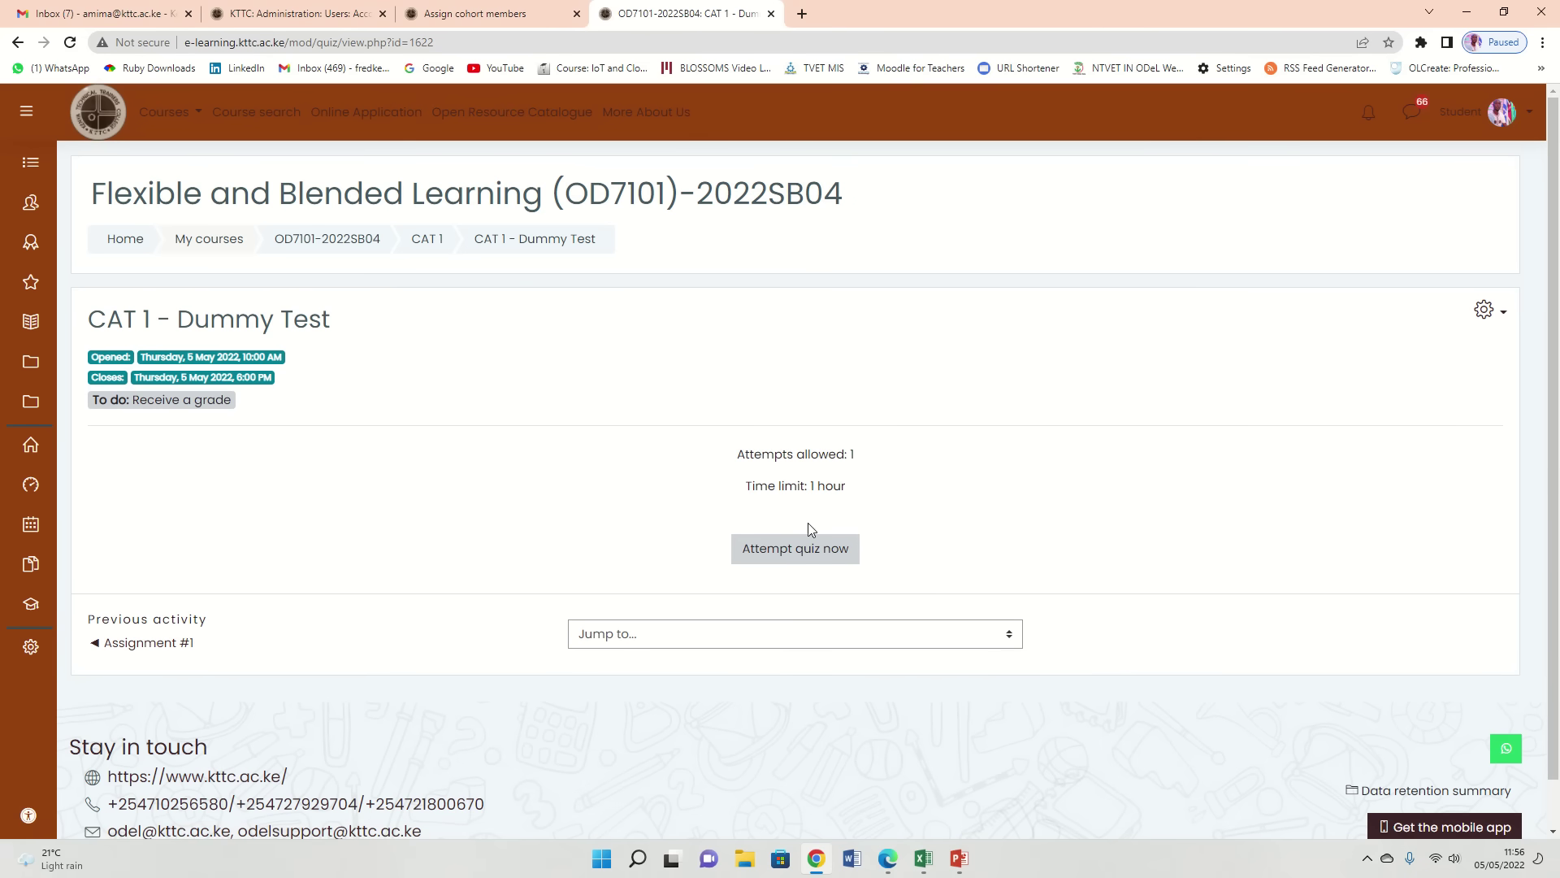
pyautogui.moveTo(748, 492); pyautogui.dragTo(853, 490)
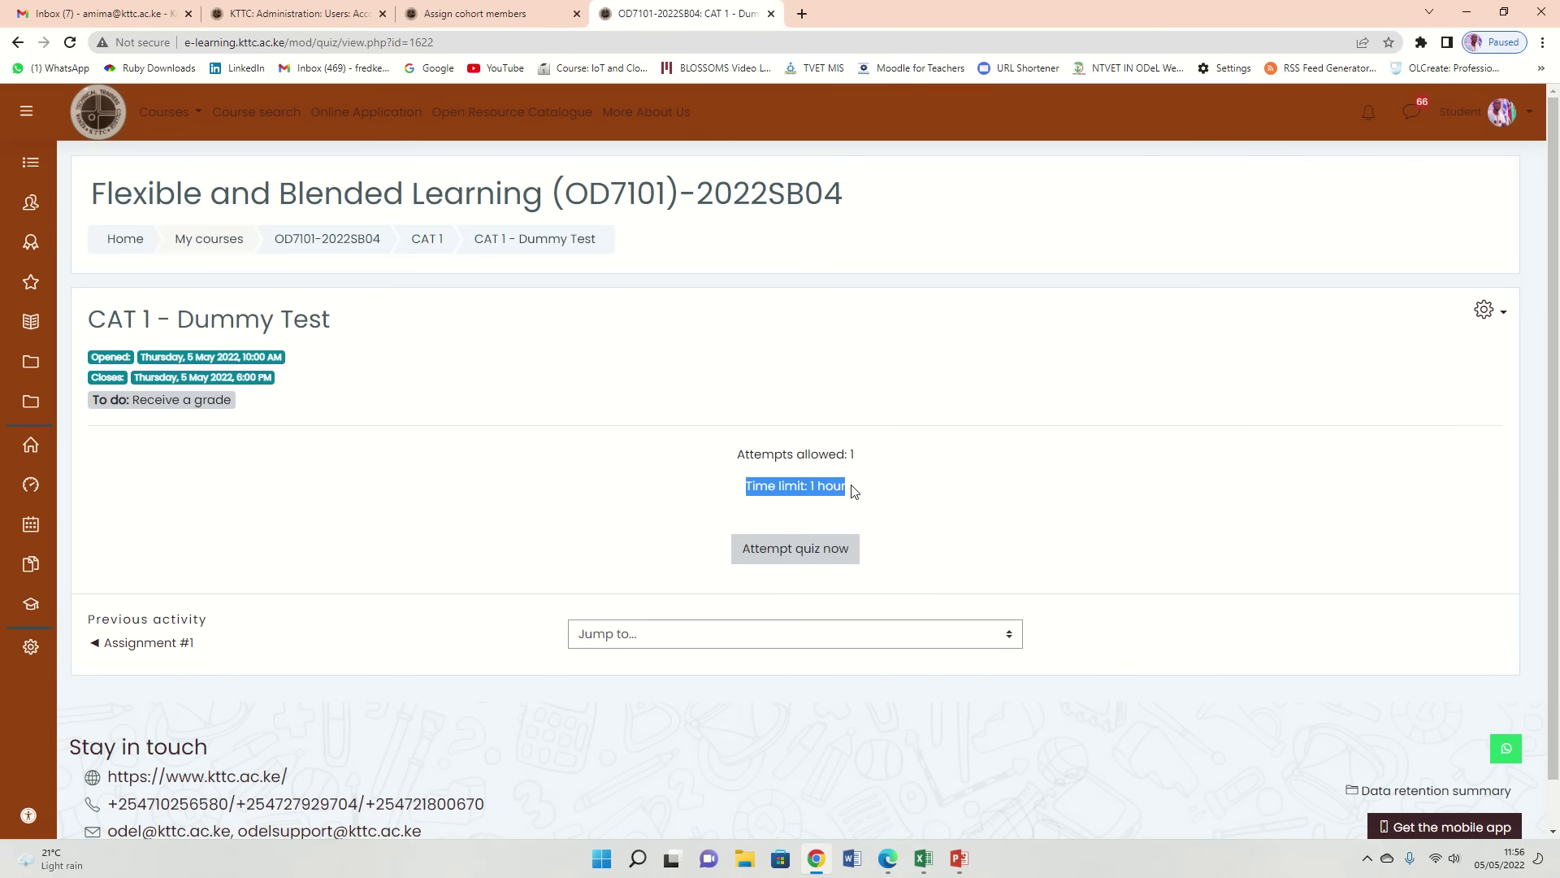
pyautogui.click(943, 484)
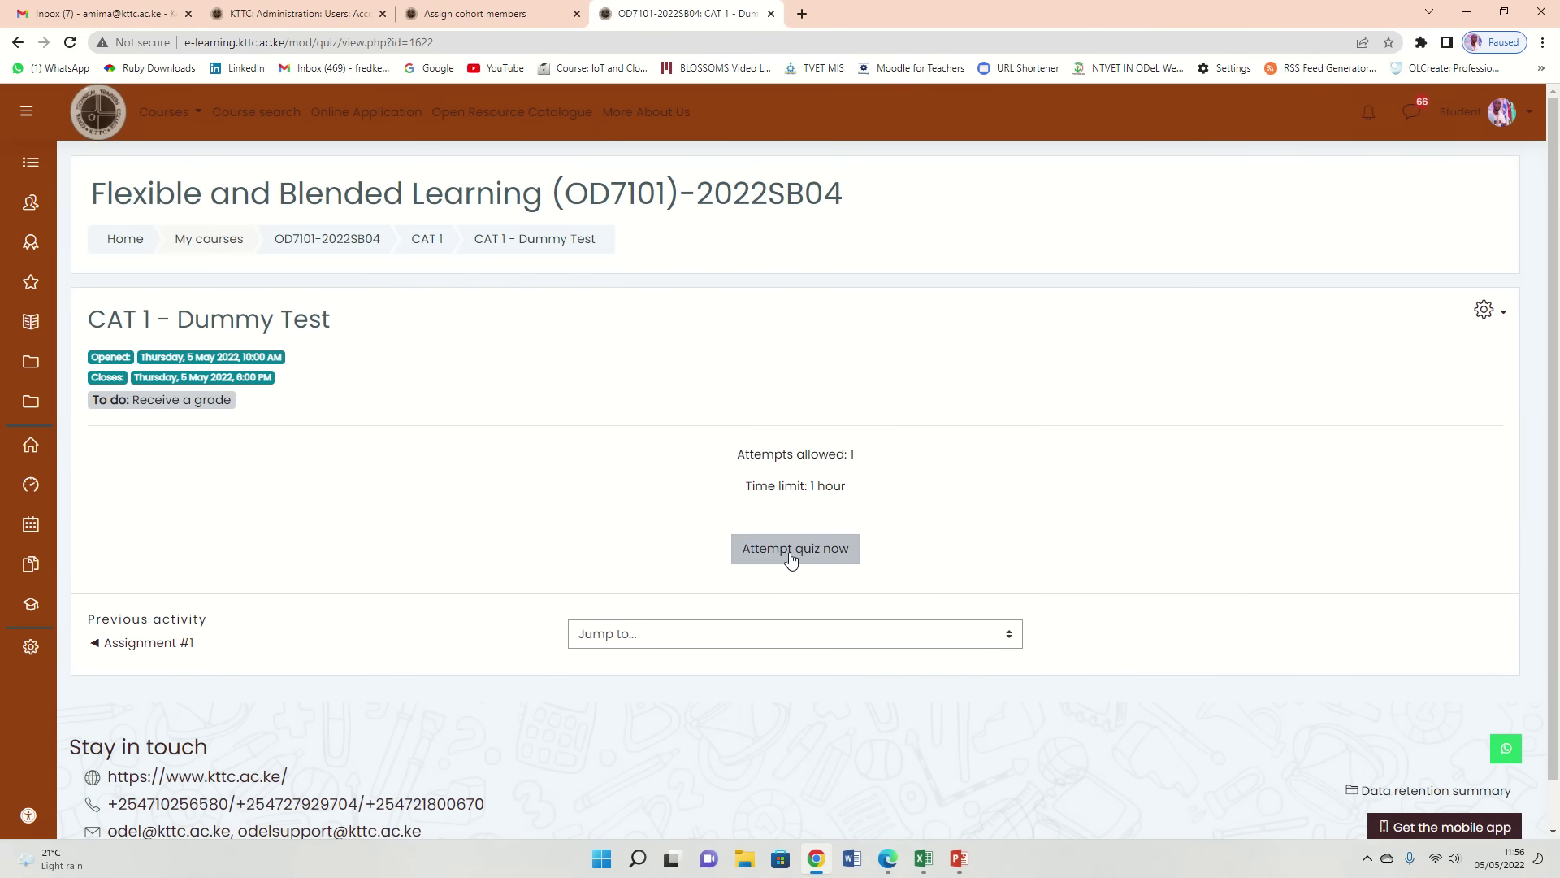
pyautogui.click(814, 552)
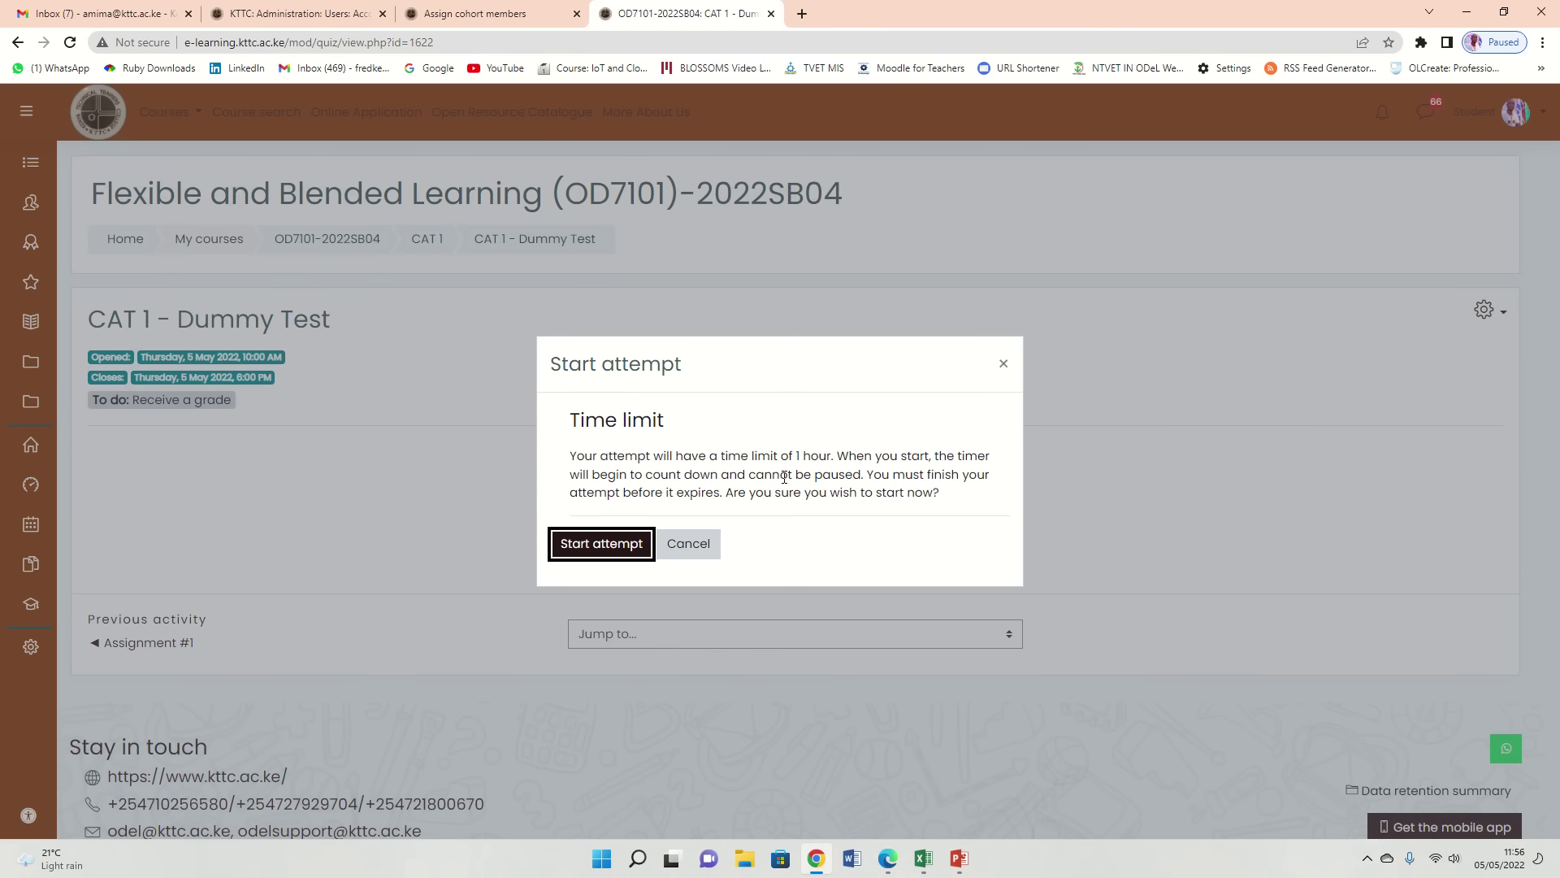
pyautogui.moveTo(784, 477); pyautogui.dragTo(858, 475)
pyautogui.click(868, 475)
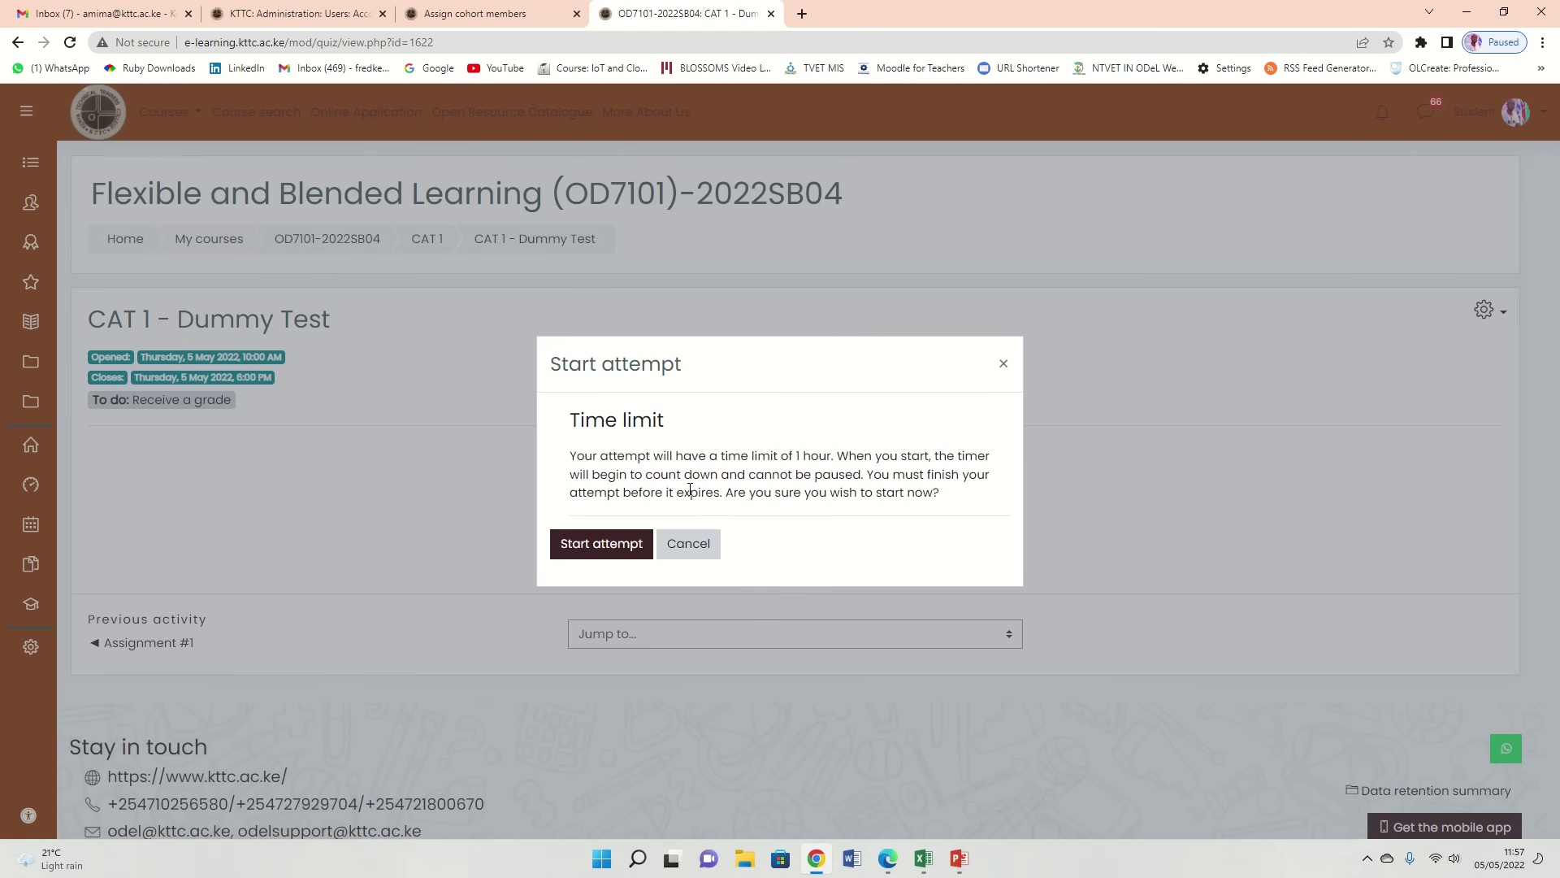
# Start the timed attempt, pointing out the countdown timer and the question instruction
pyautogui.click(593, 544)
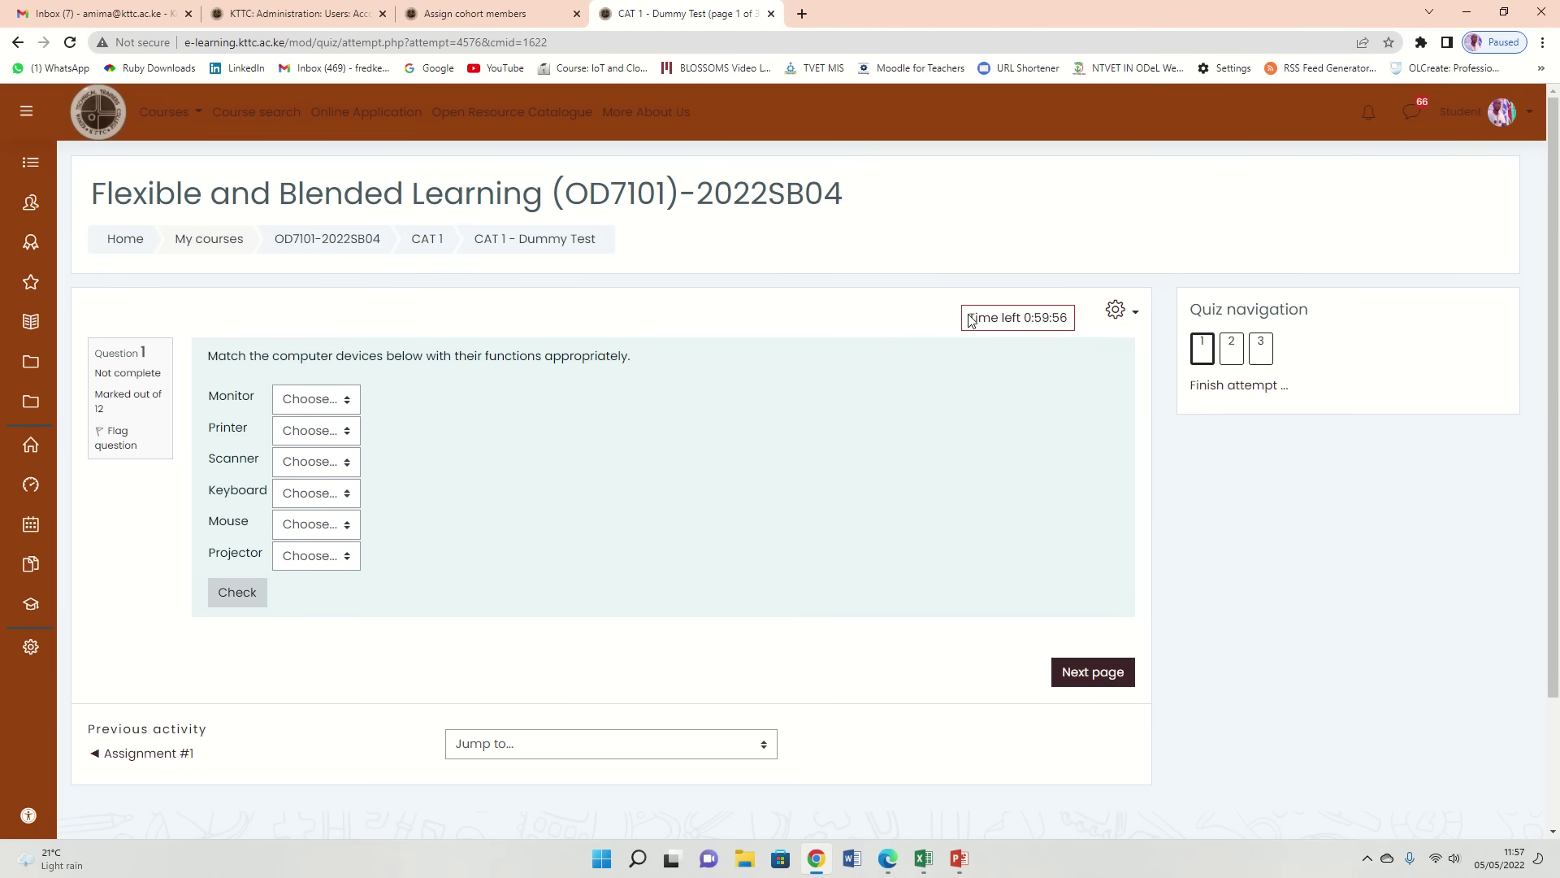
pyautogui.moveTo(970, 319); pyautogui.dragTo(1077, 328)
pyautogui.click(915, 319)
pyautogui.moveTo(214, 361); pyautogui.dragTo(634, 354)
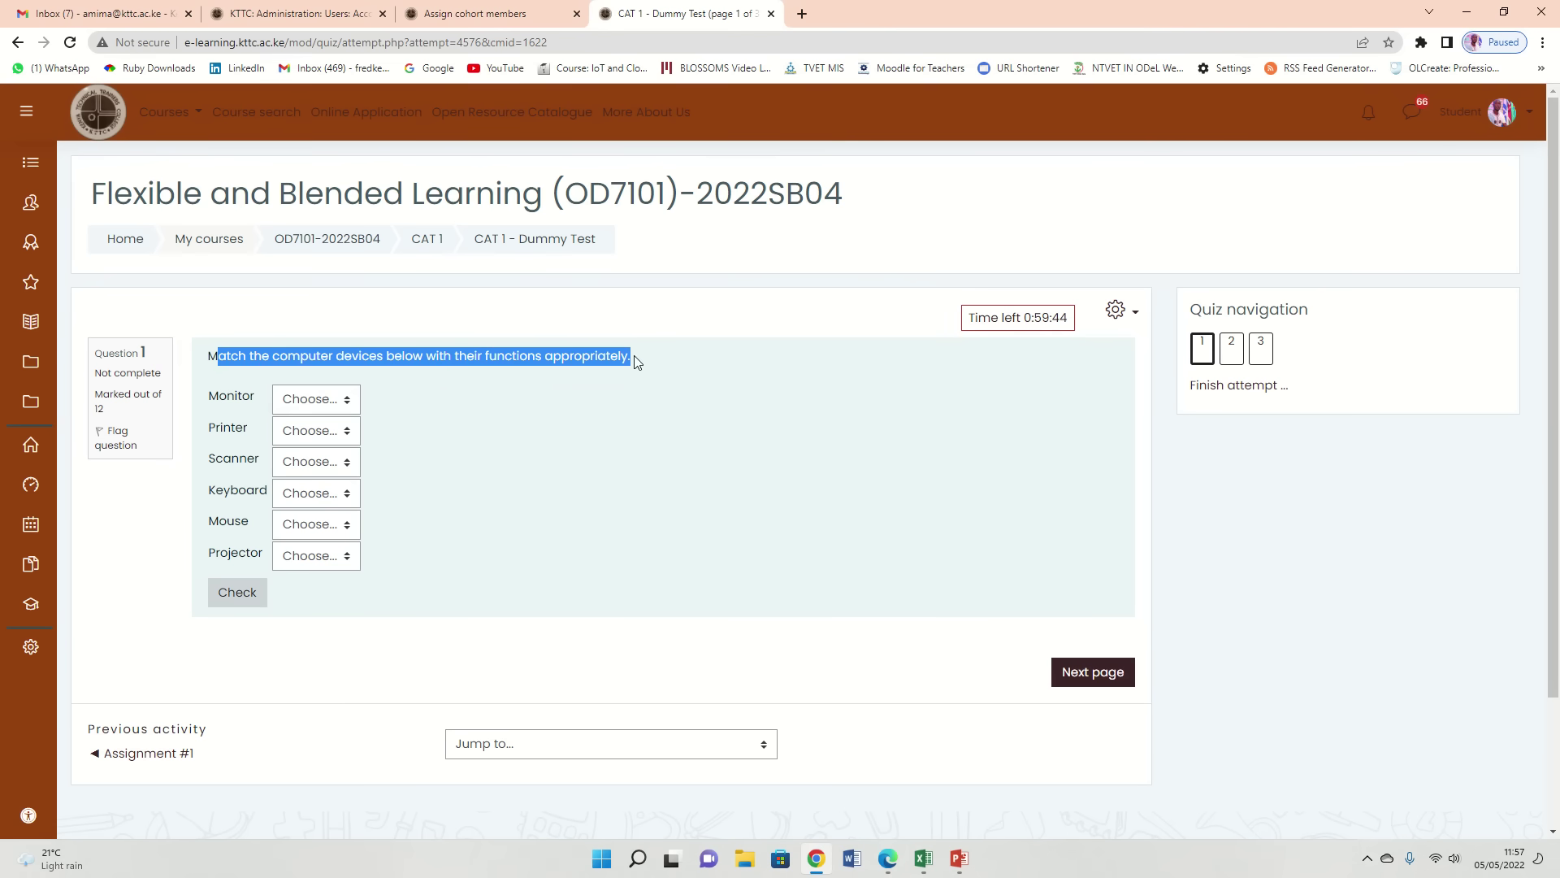
pyautogui.click(538, 408)
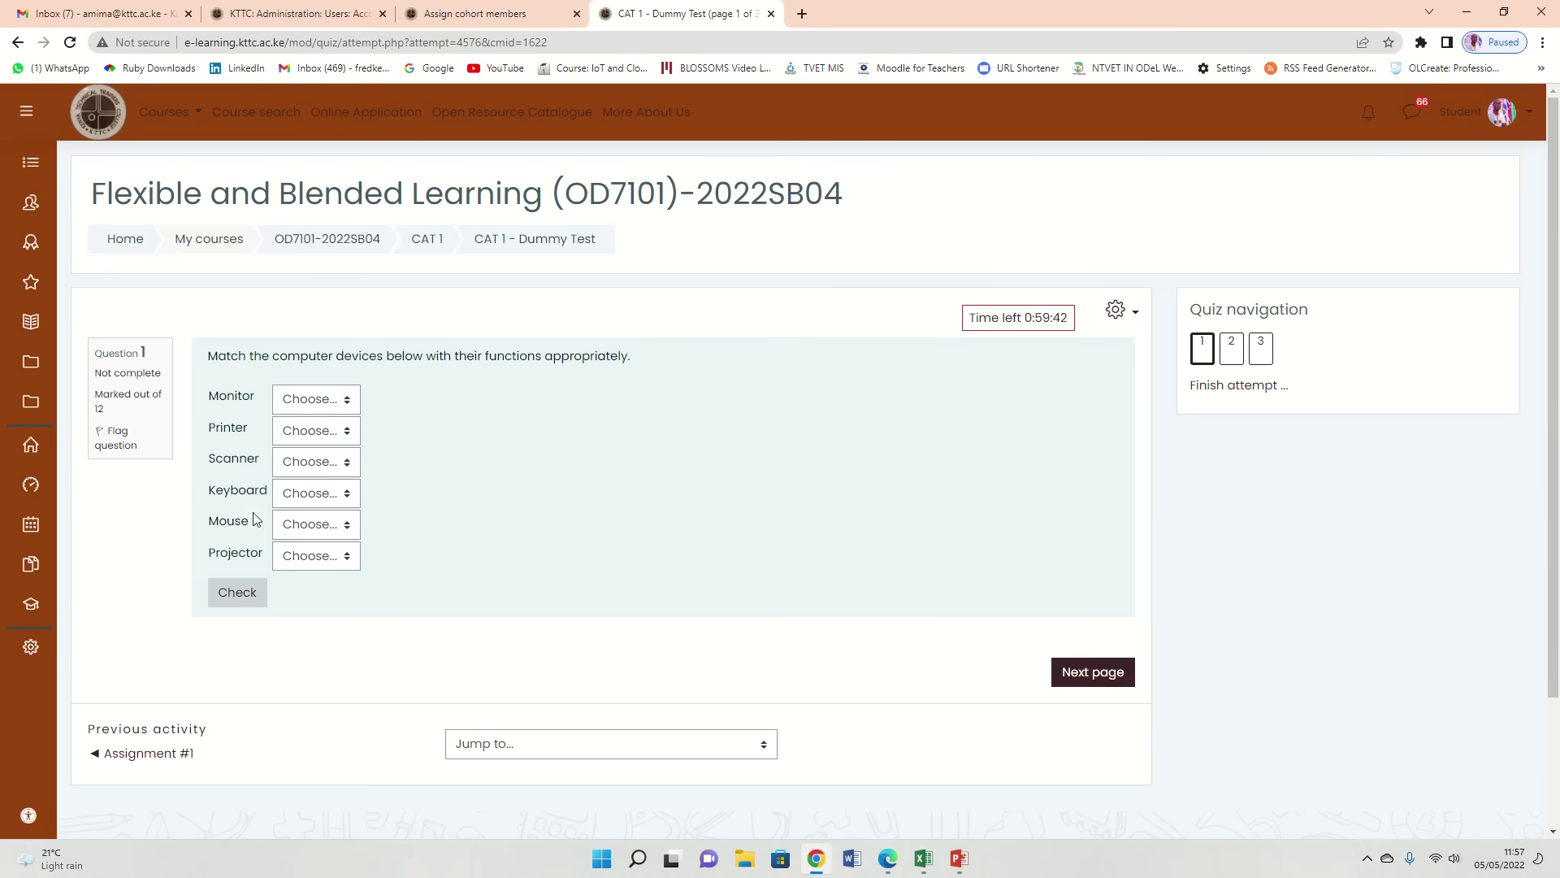
# Match Monitor, Keyboard and Projector to Output, and Printer, Scanner and Mouse to Input
pyautogui.click(311, 399)
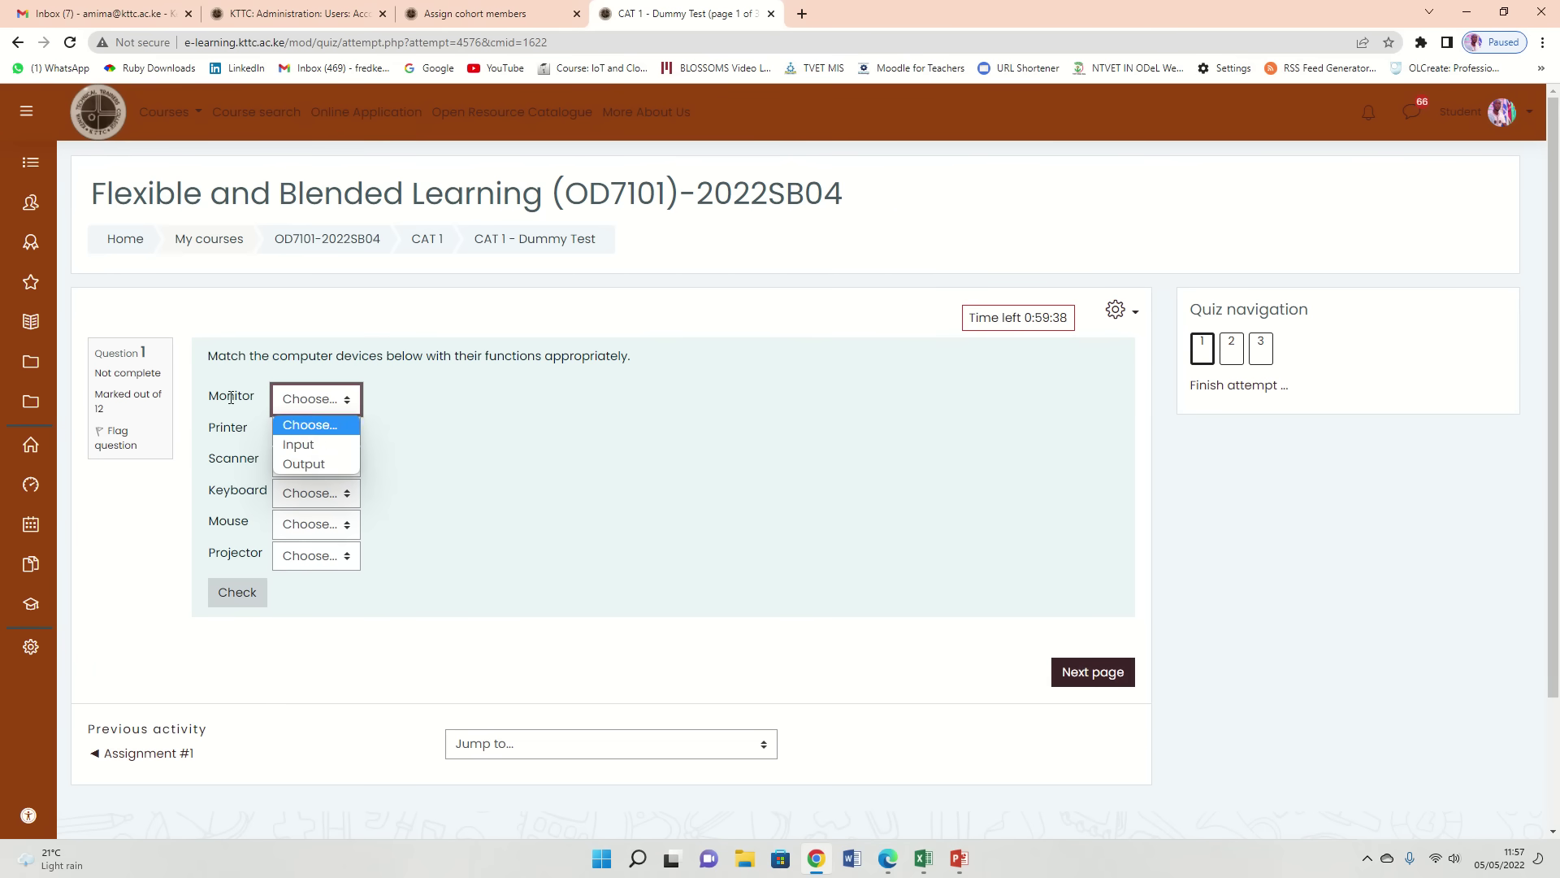
pyautogui.click(319, 467)
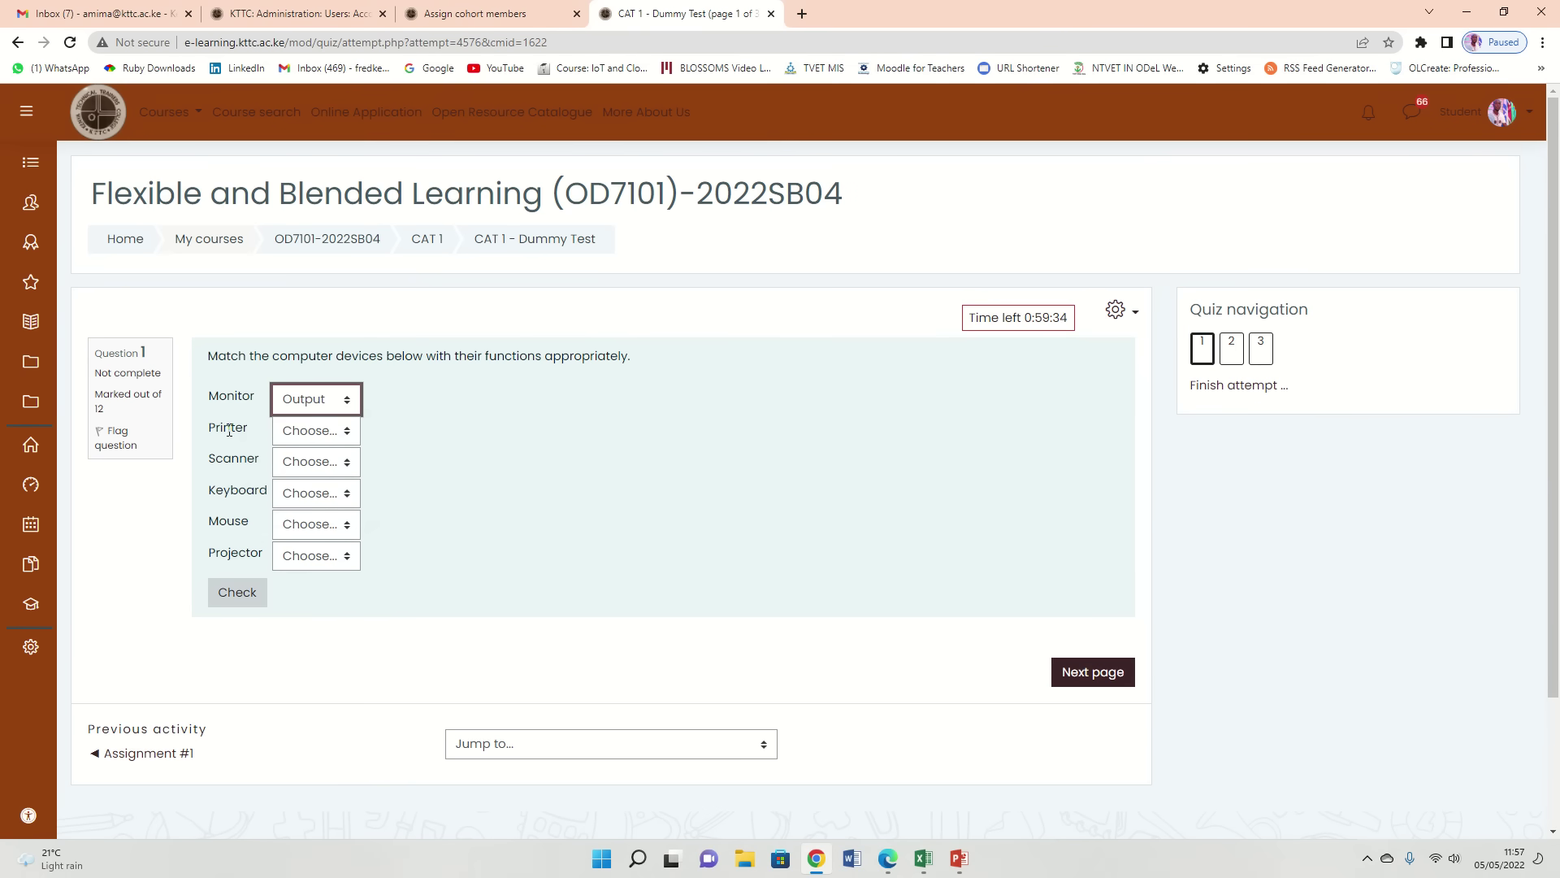
pyautogui.click(323, 432)
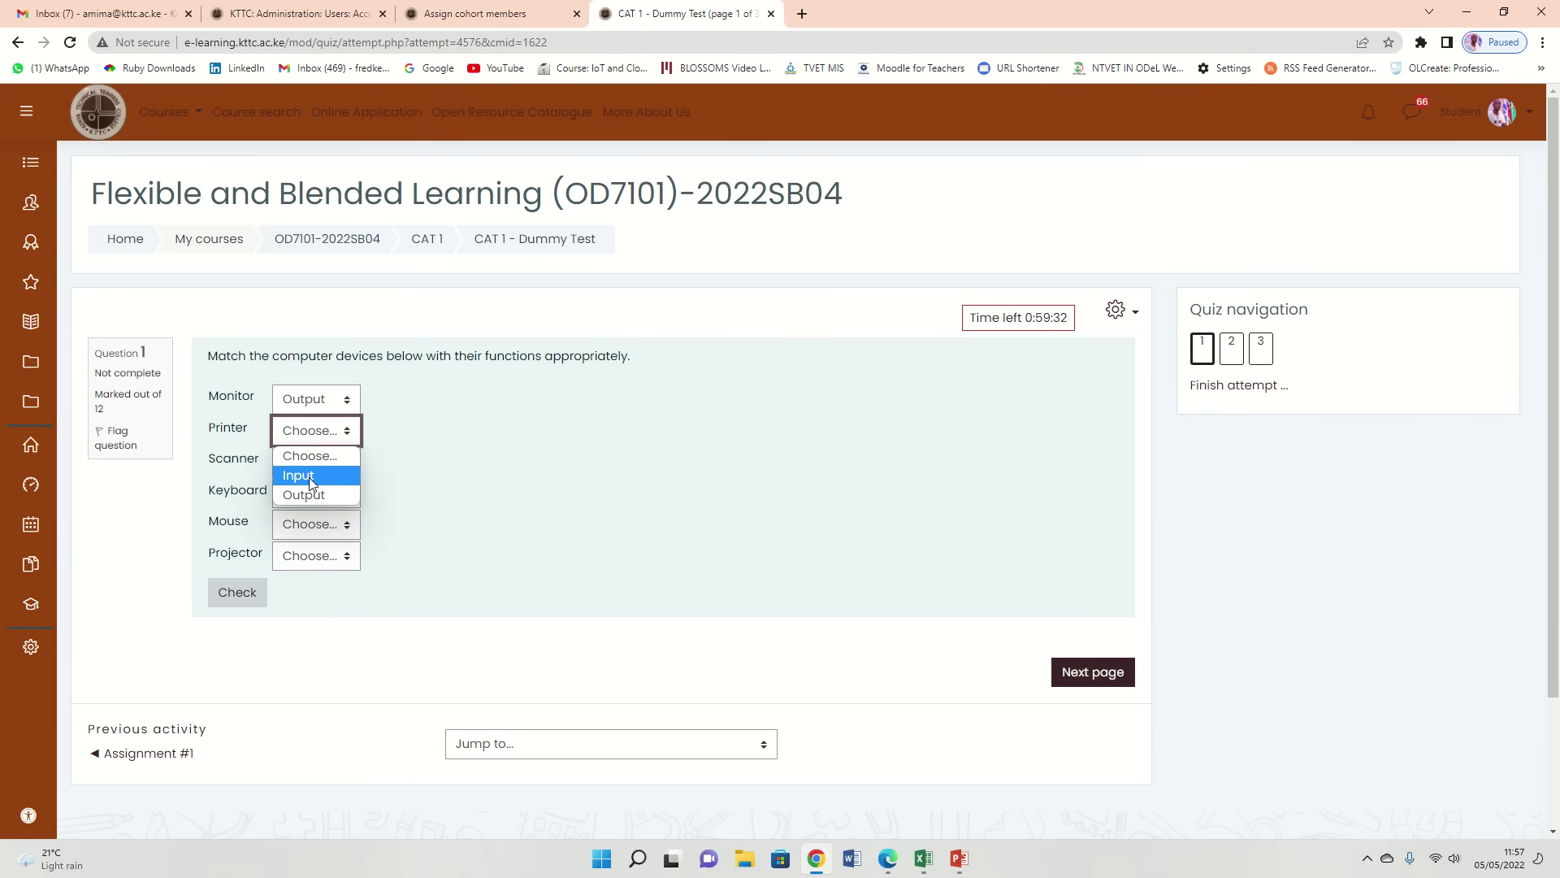
pyautogui.click(310, 480)
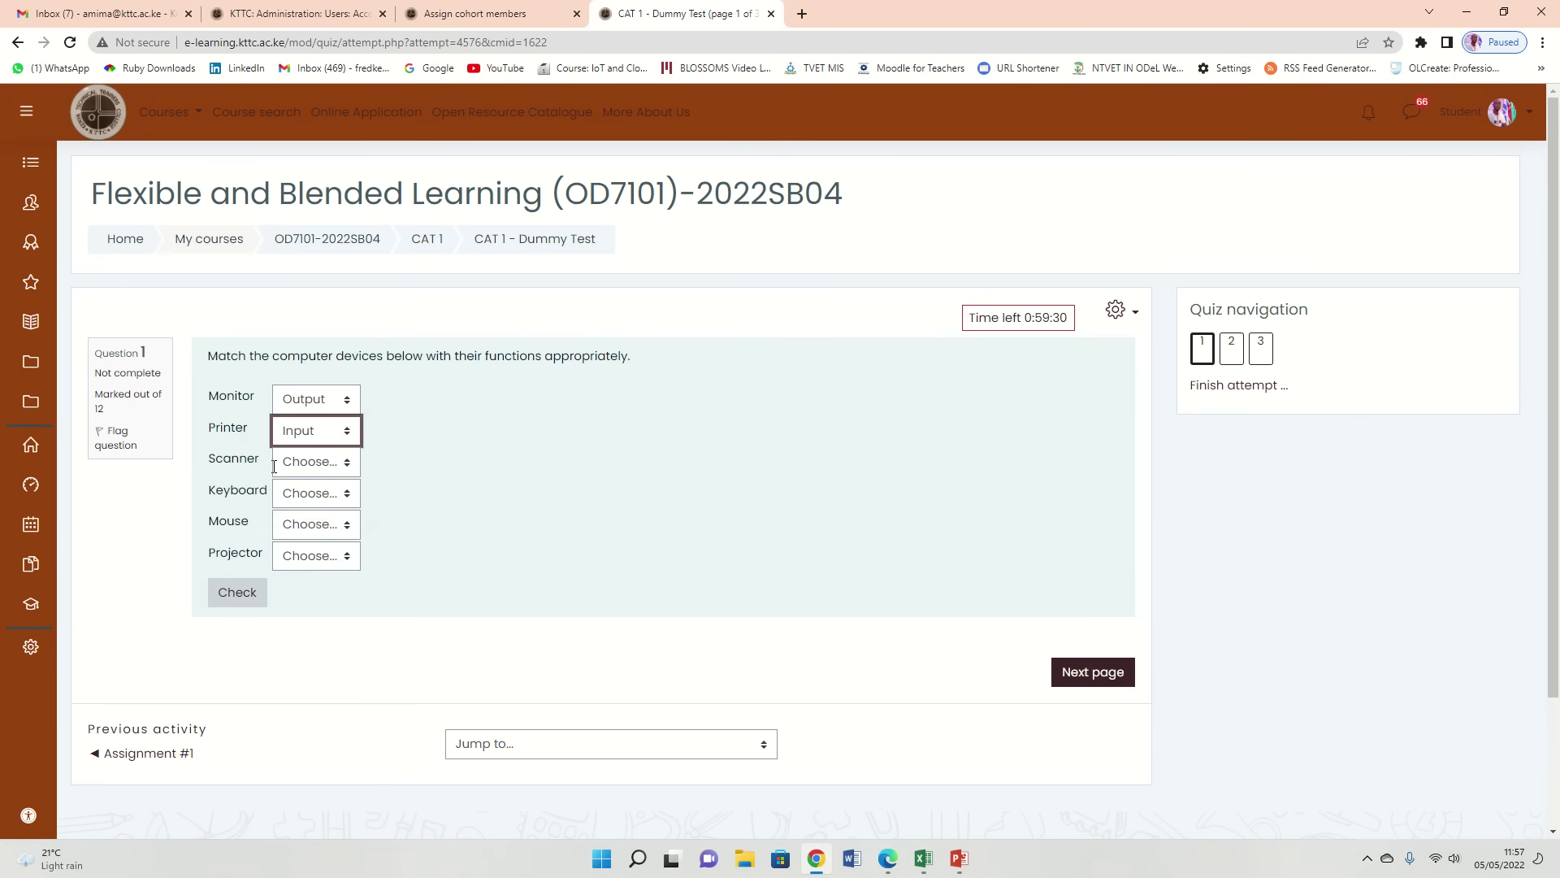
pyautogui.click(310, 463)
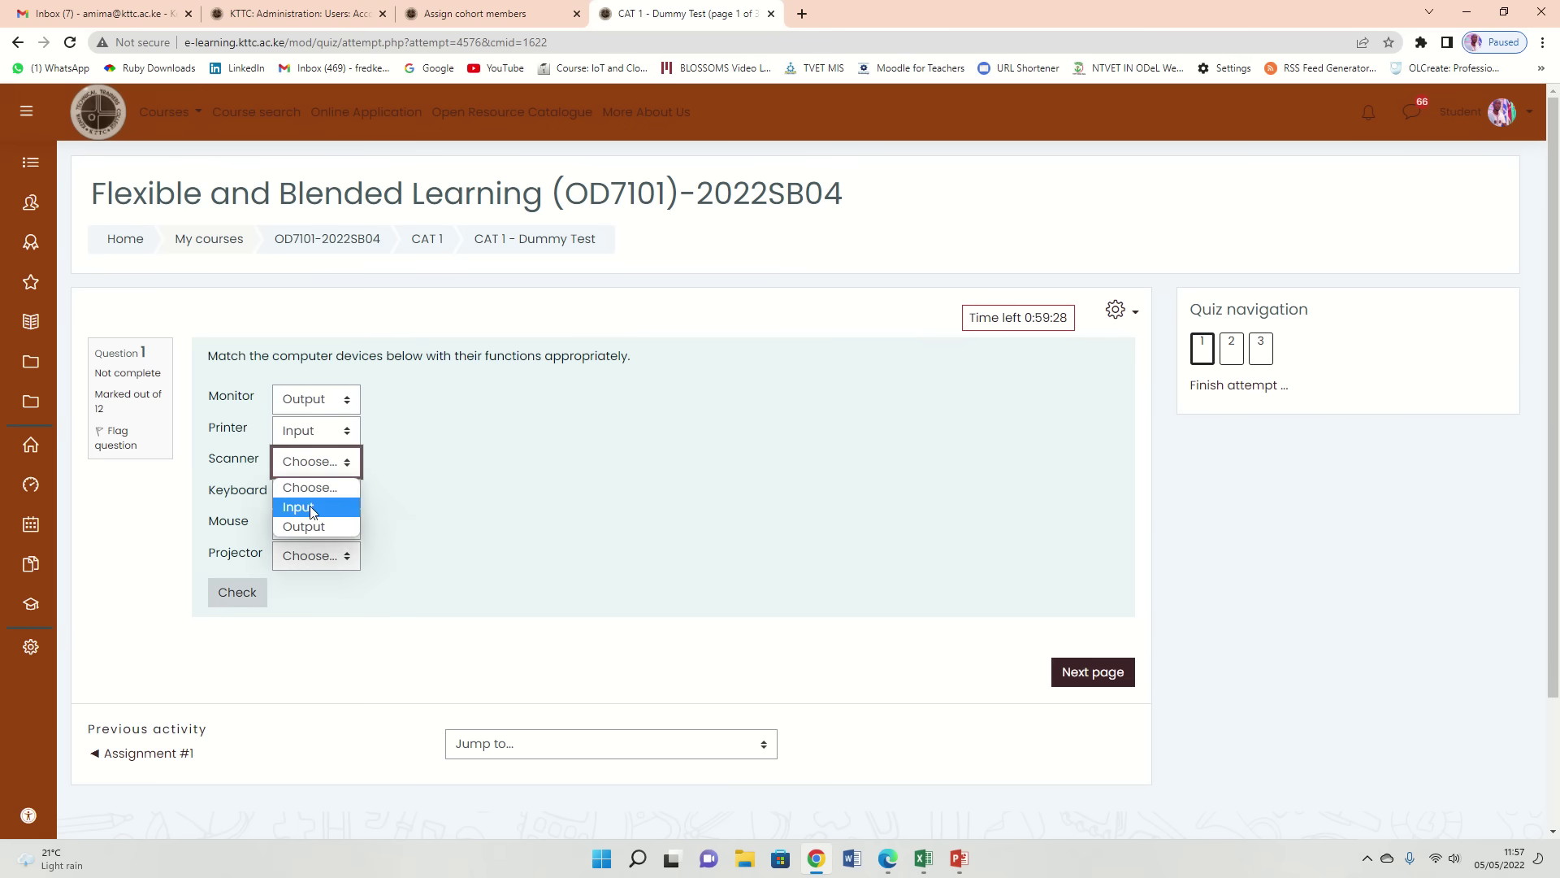
pyautogui.click(313, 508)
pyautogui.click(304, 495)
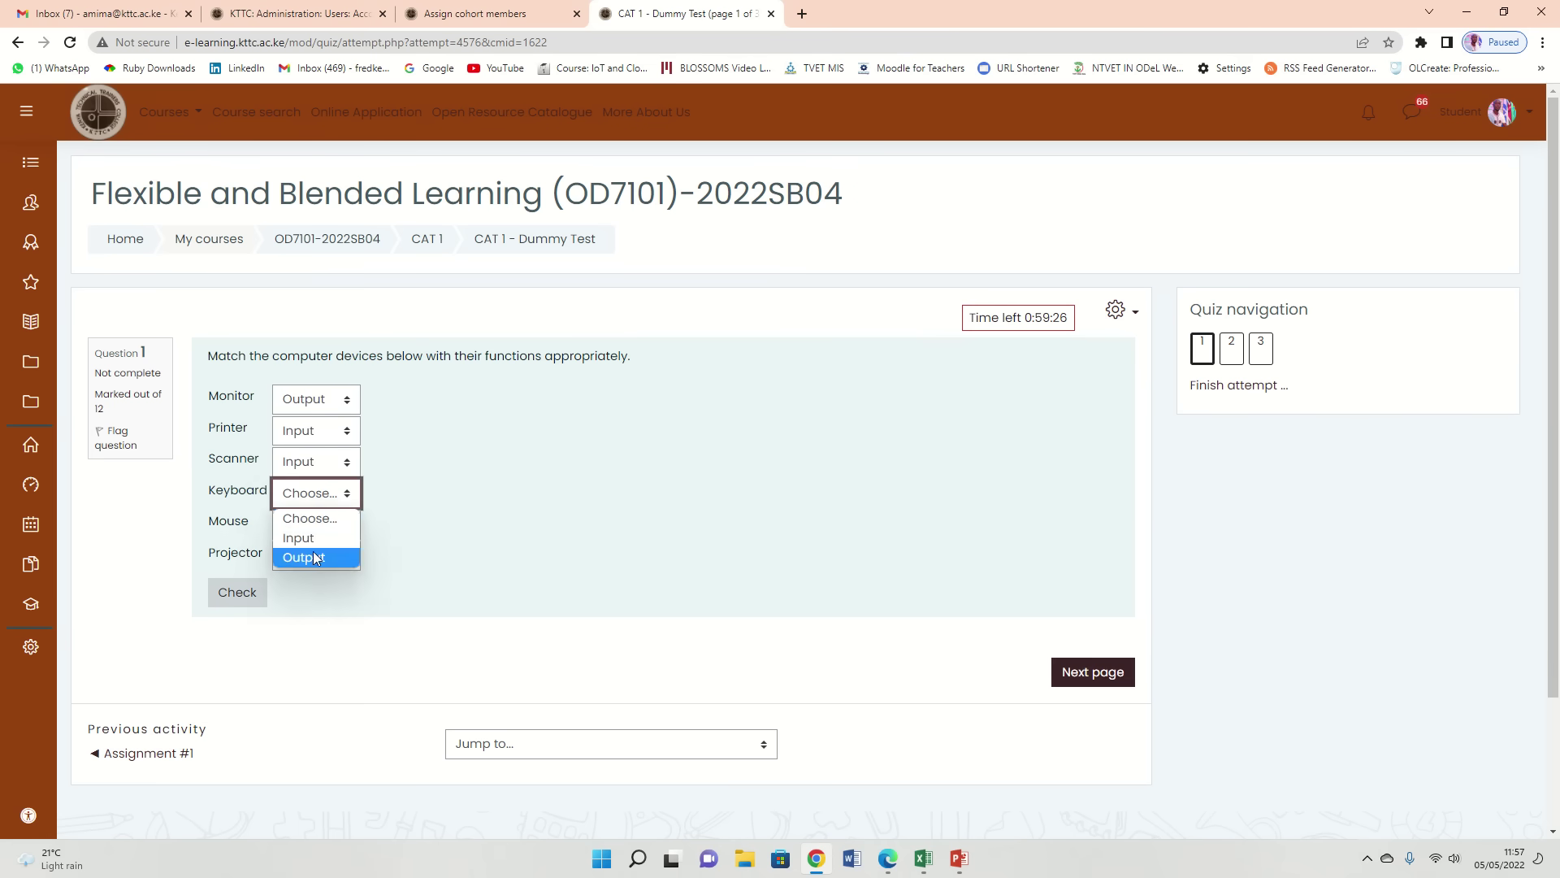
pyautogui.click(307, 558)
pyautogui.click(294, 527)
pyautogui.click(310, 569)
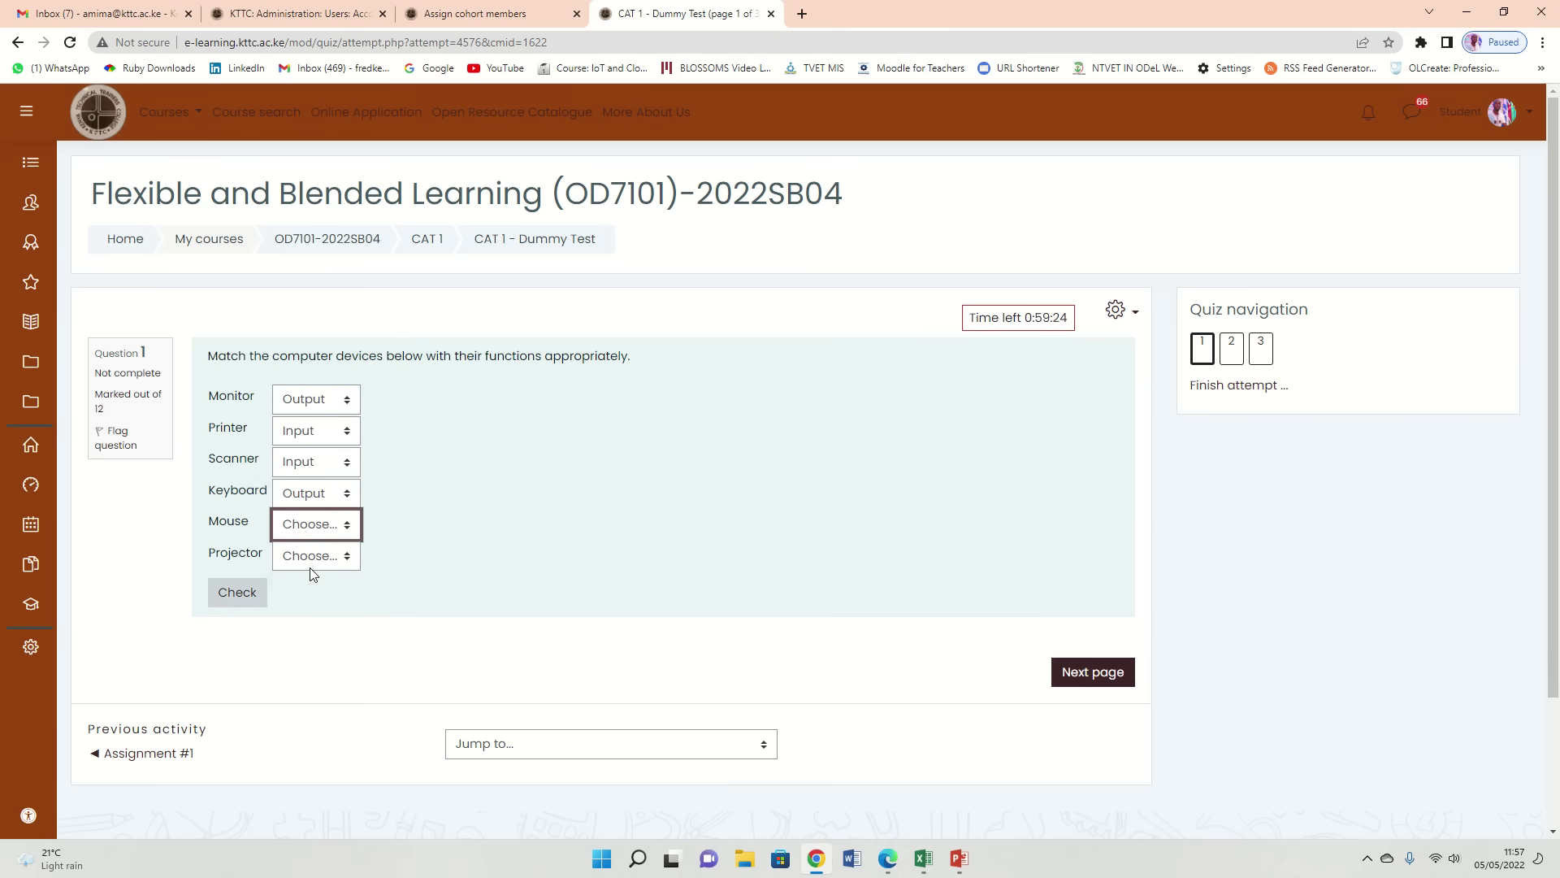
pyautogui.click(310, 564)
pyautogui.click(313, 621)
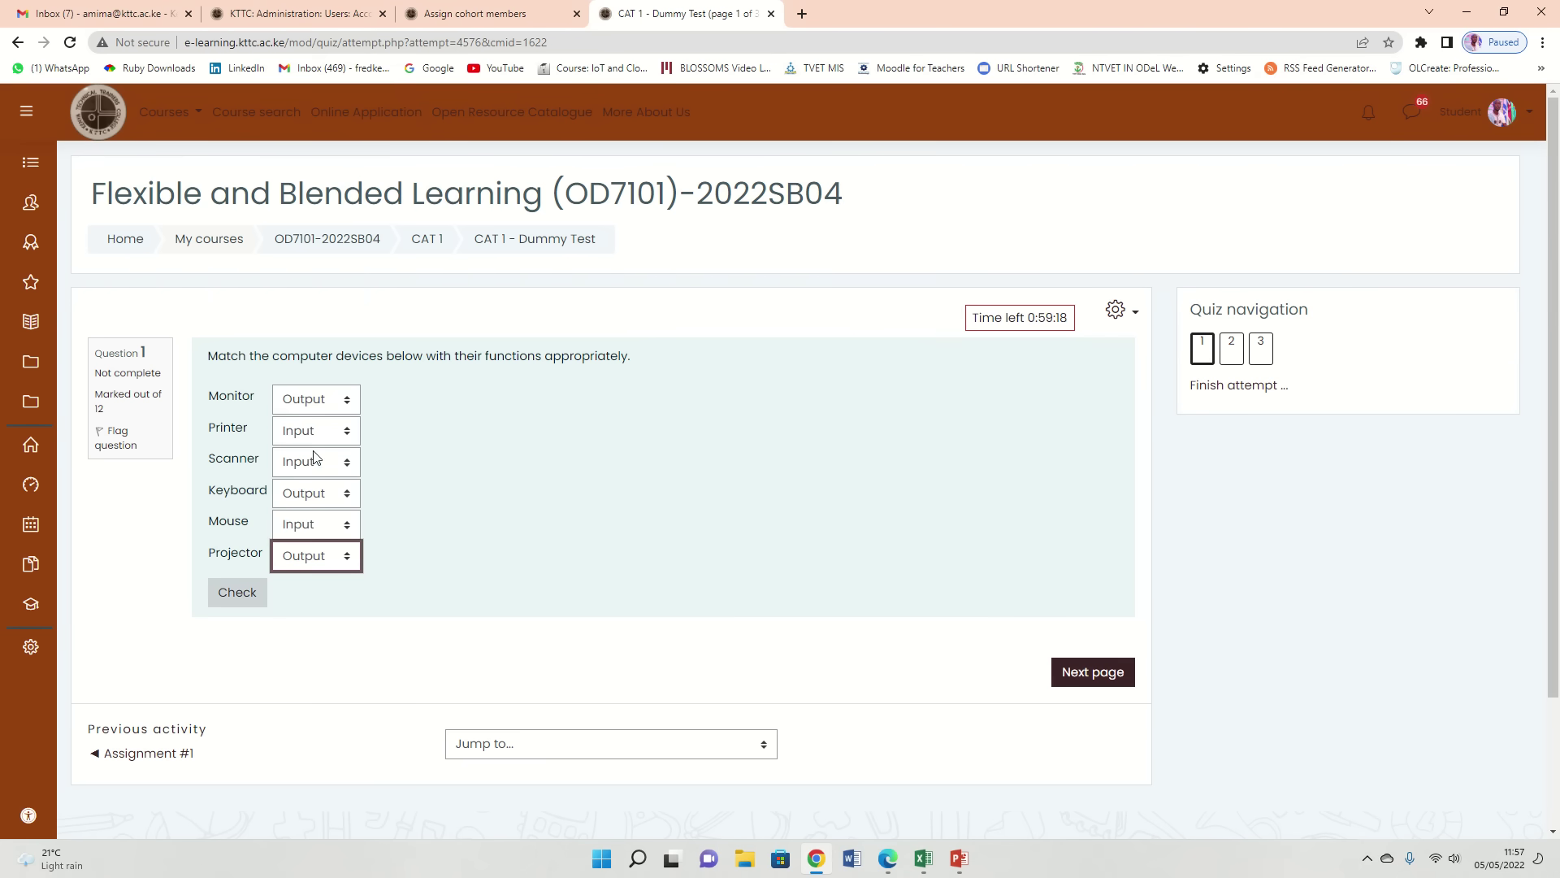
# Answer question 2 with Zambia instead of DRC Congo, and question 3 with False
pyautogui.click(1090, 673)
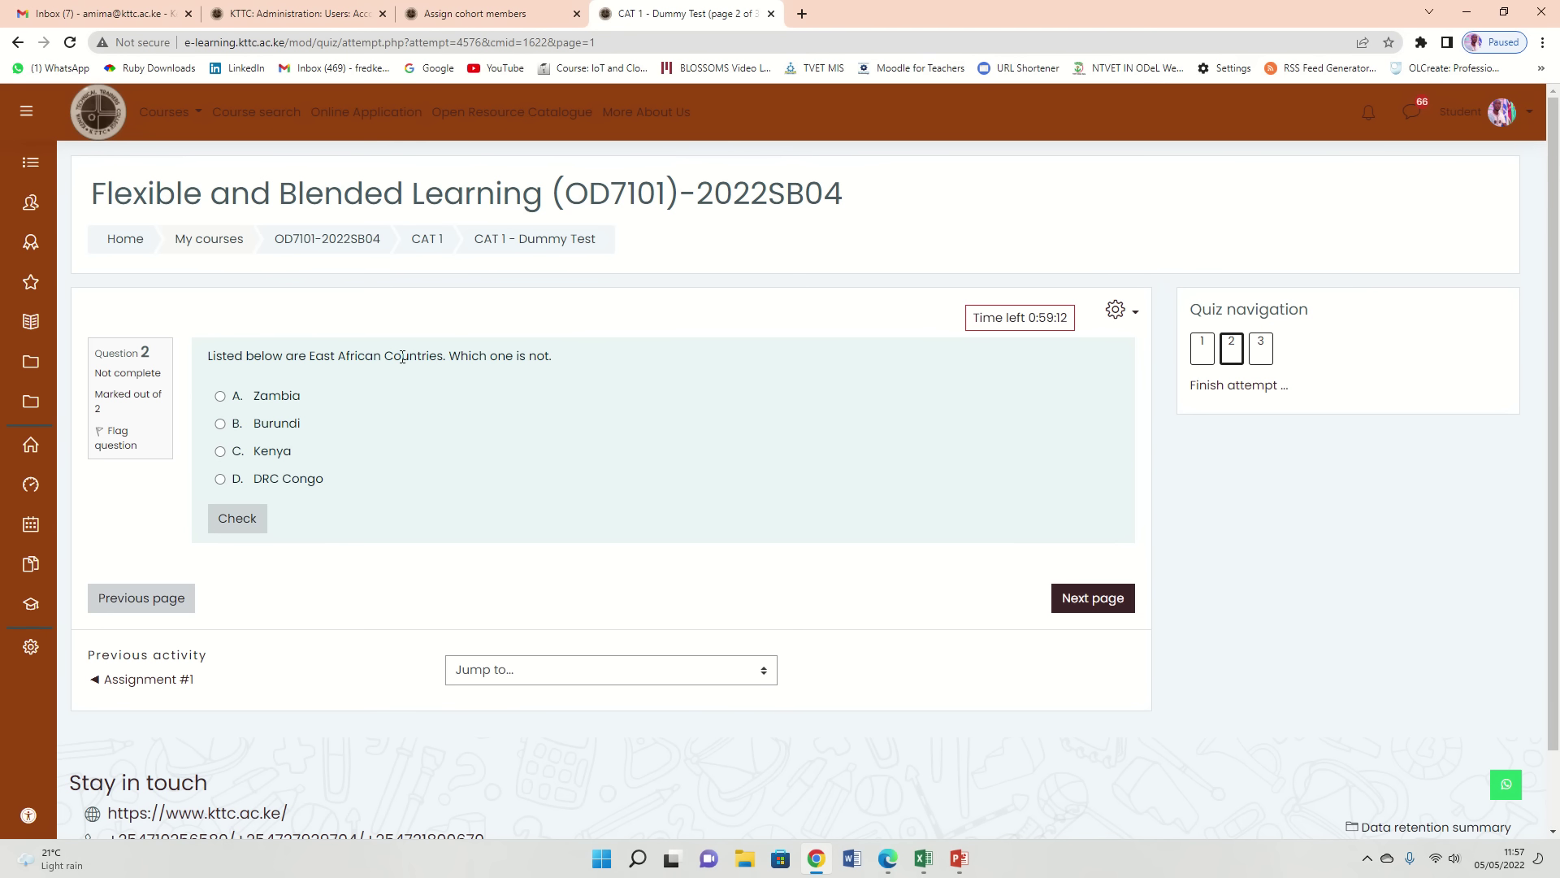
pyautogui.click(220, 479)
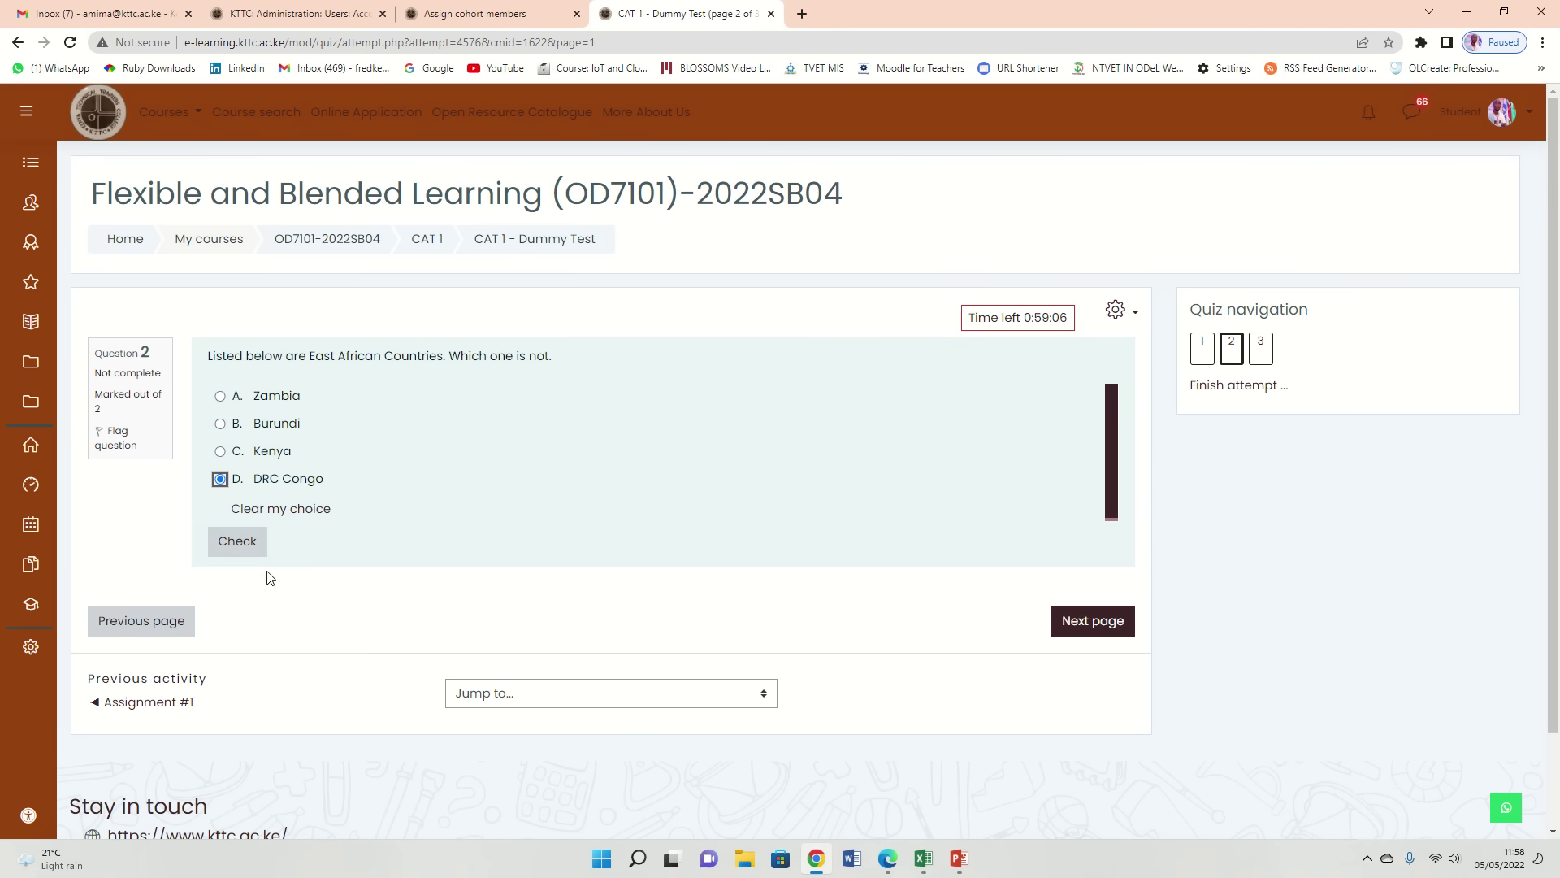
pyautogui.click(220, 397)
pyautogui.click(1089, 620)
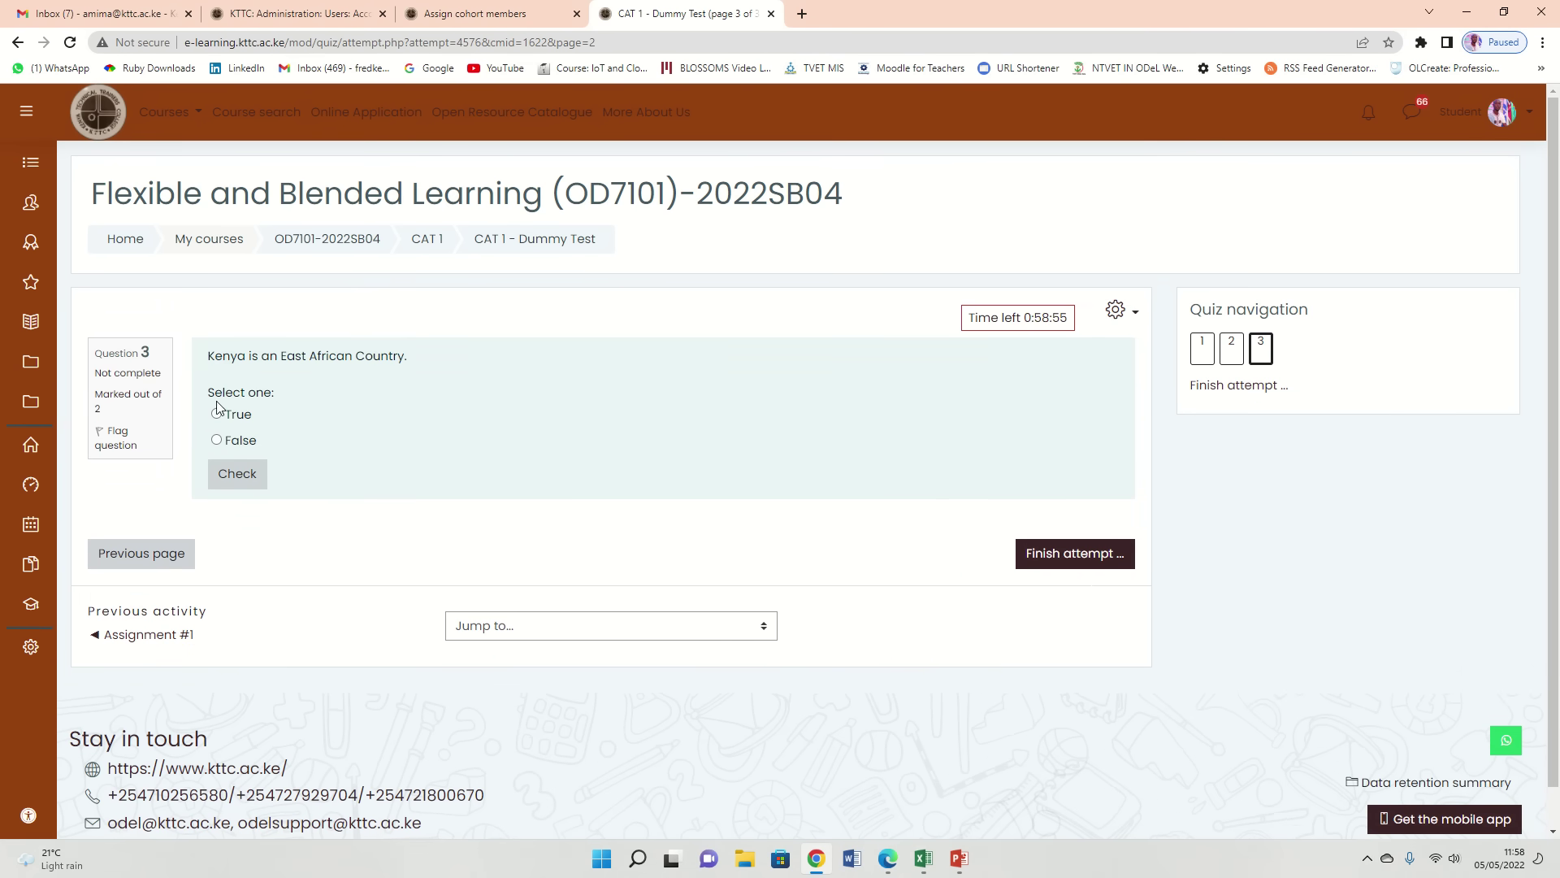
pyautogui.click(216, 440)
# Finish the attempt and choose Submit all and finish on the summary page
pyautogui.click(1070, 551)
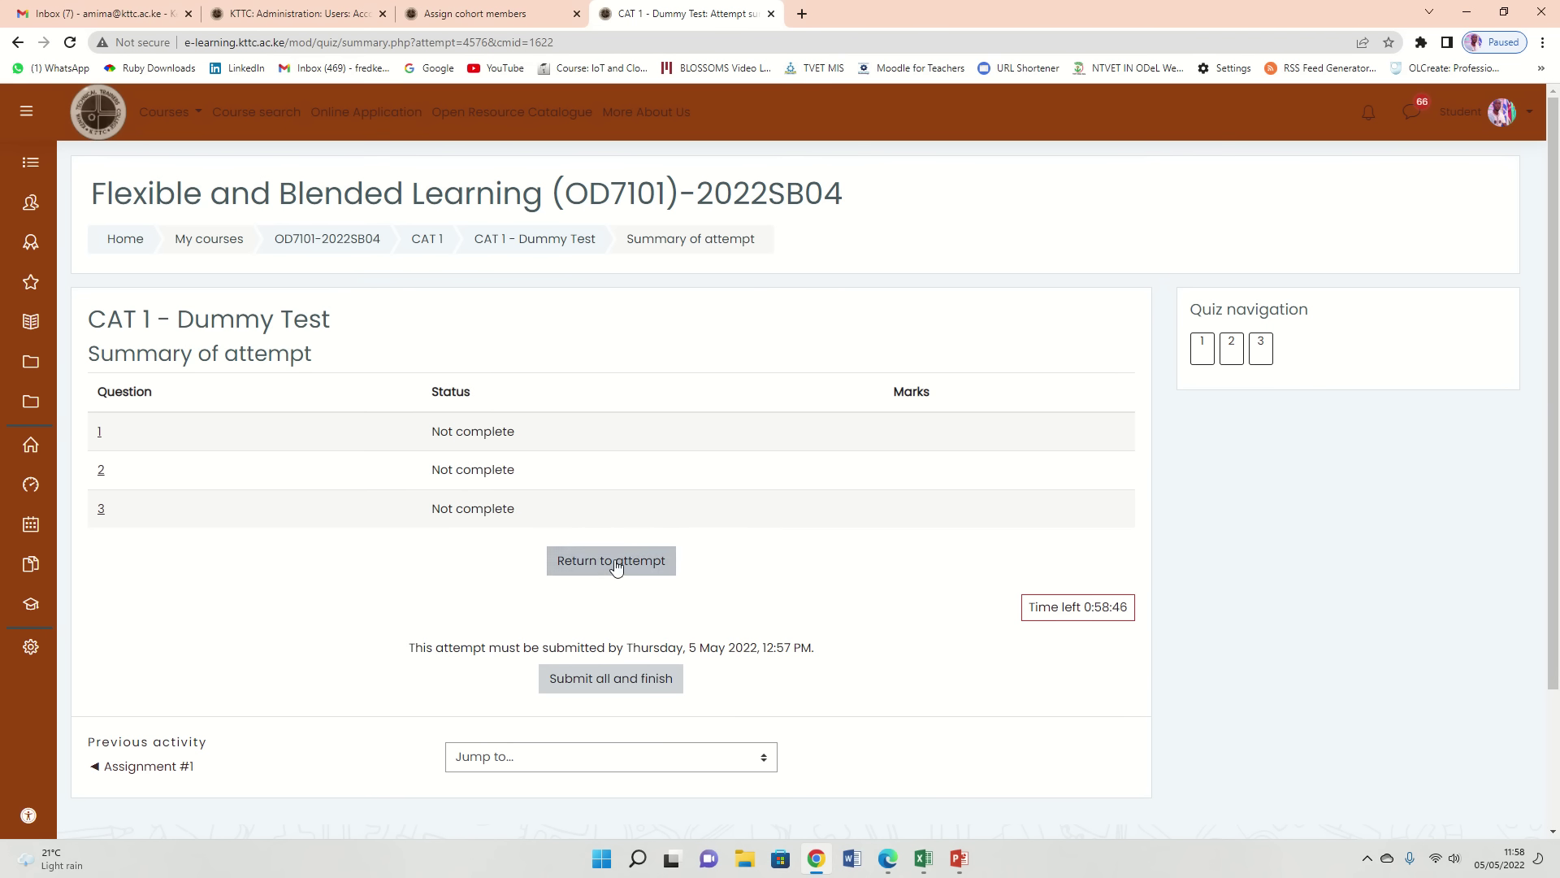
pyautogui.click(592, 687)
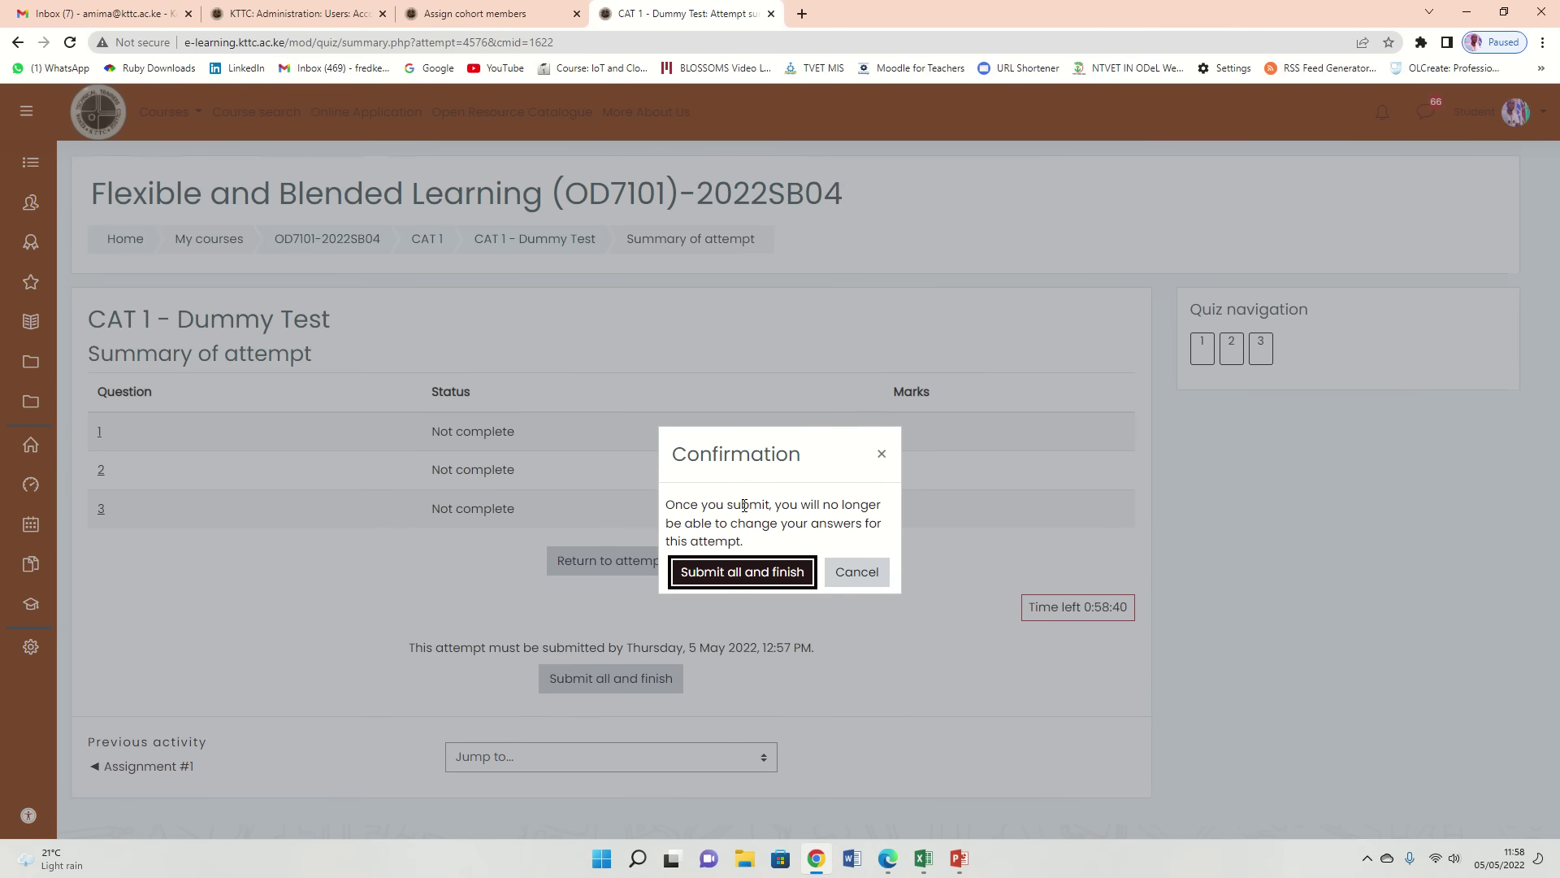
# Confirm submission and review the results: 10/16 marks, grade 63 out of 100
pyautogui.click(732, 573)
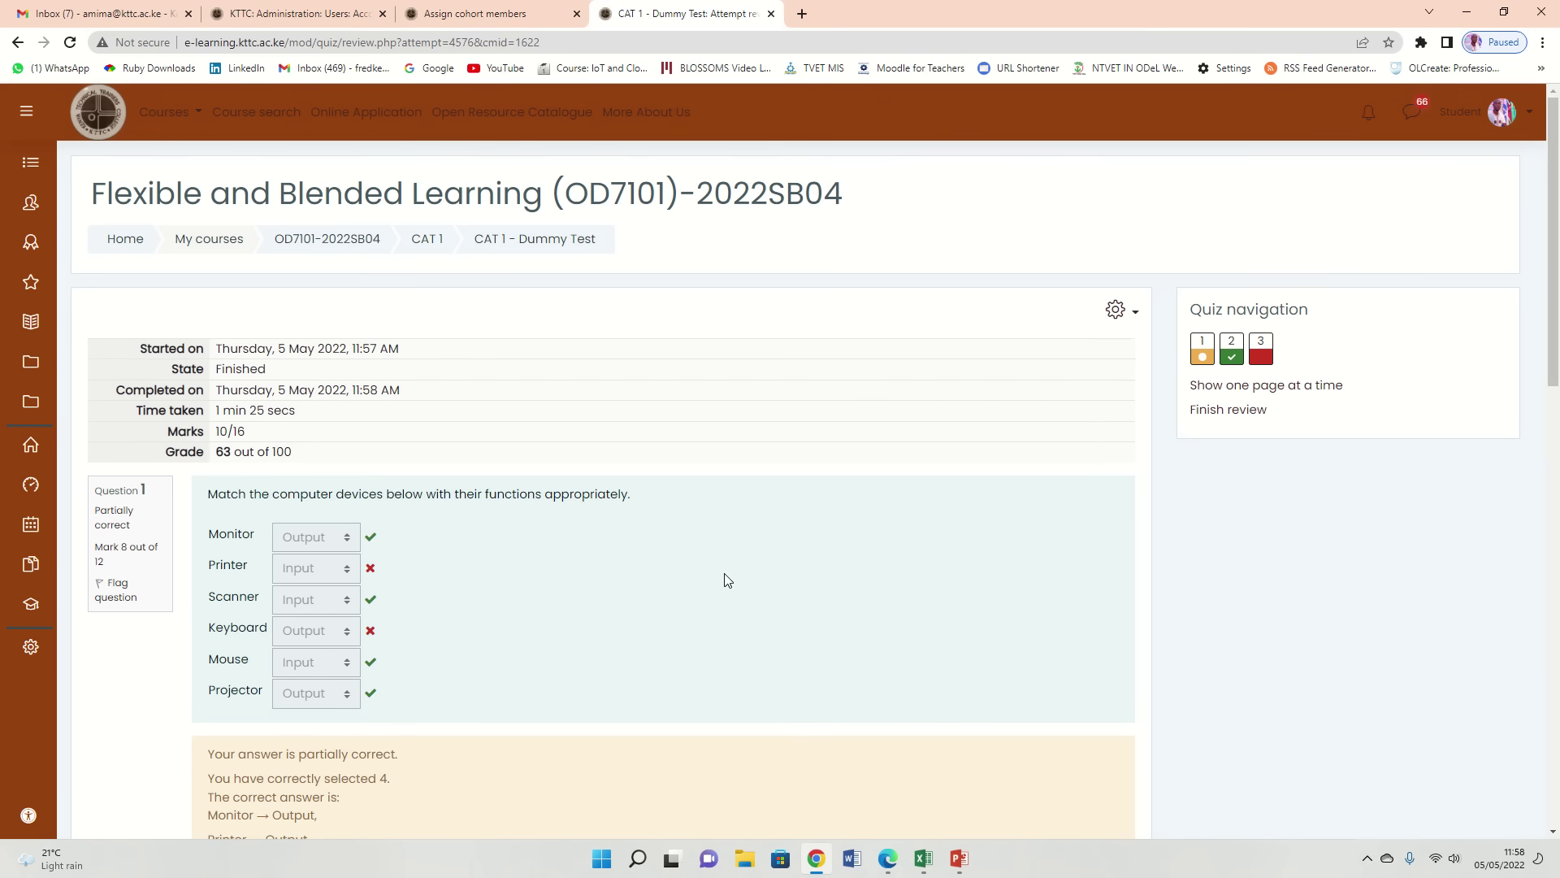
pyautogui.scroll(-1, 550, 463)
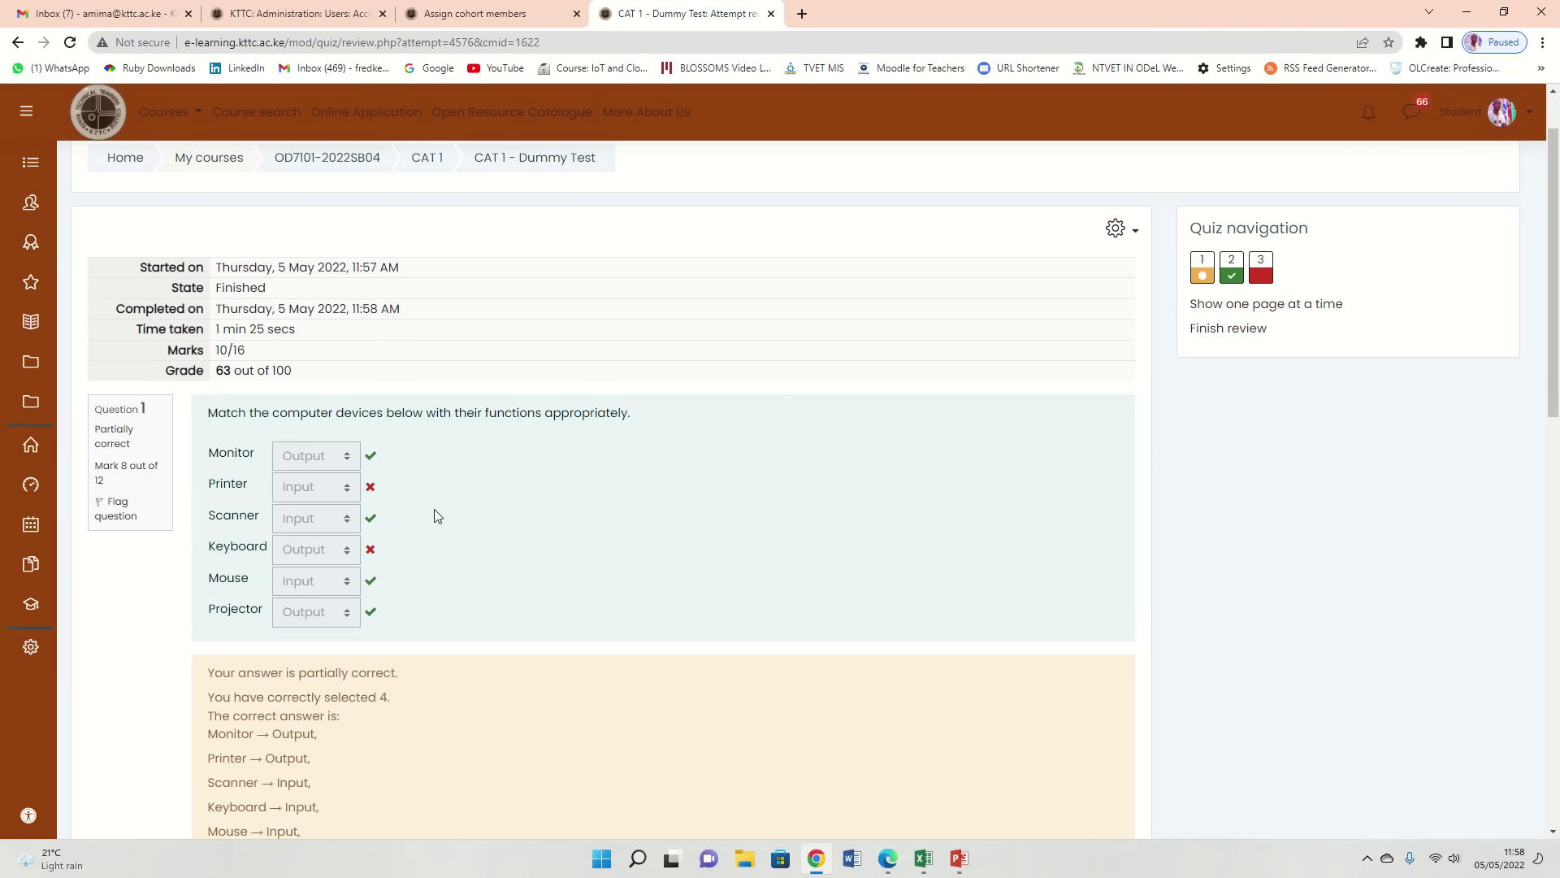
pyautogui.scroll(-3, 374, 443)
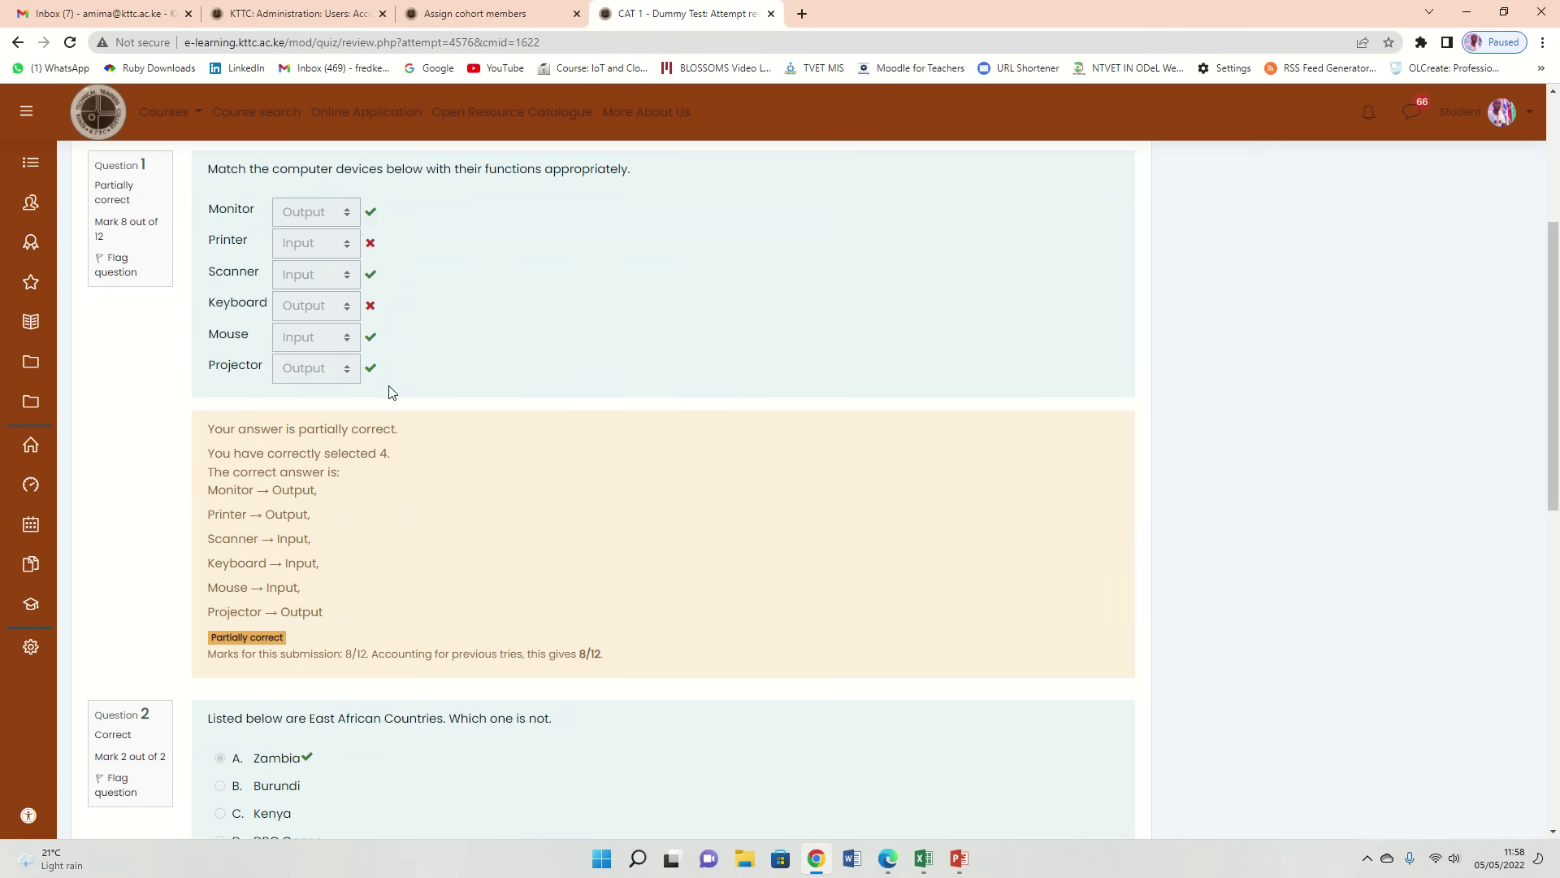
pyautogui.scroll(-2, 389, 393)
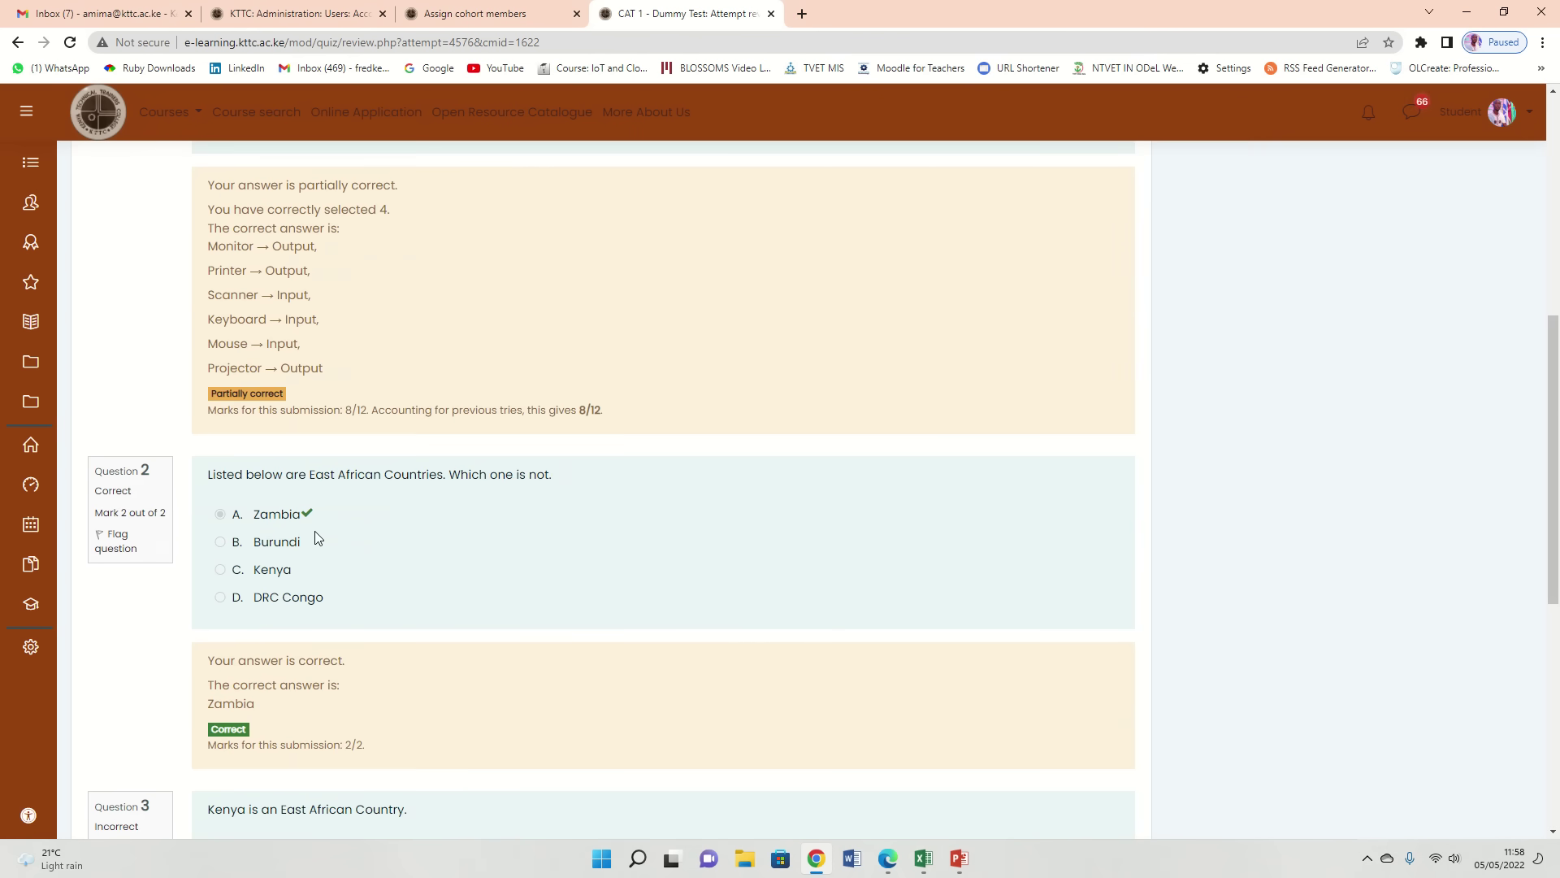
pyautogui.scroll(-3, 403, 550)
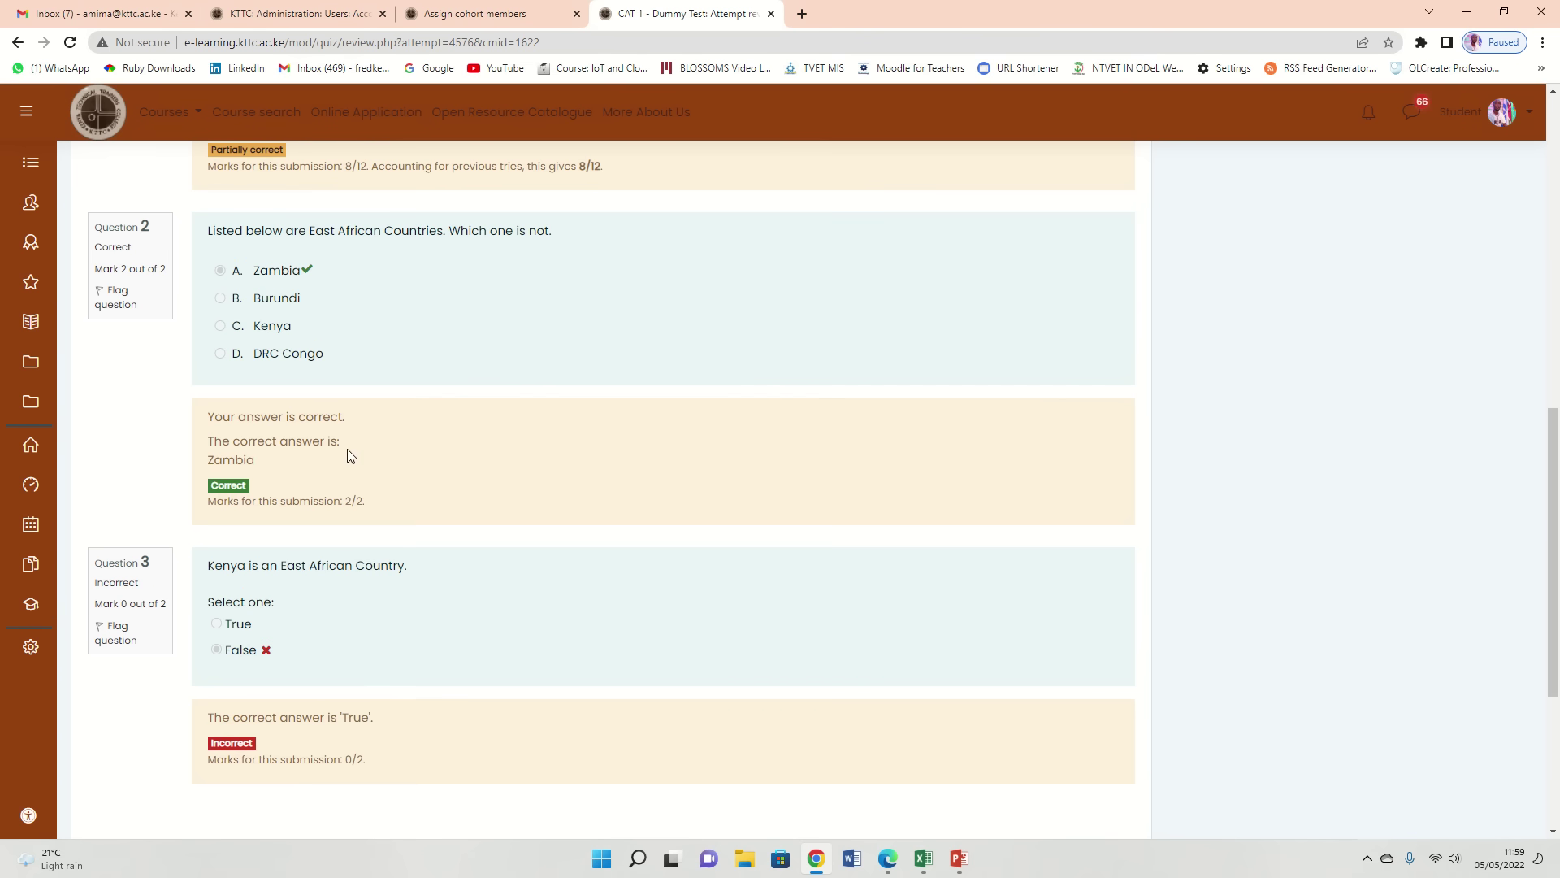
pyautogui.scroll(-2, 390, 467)
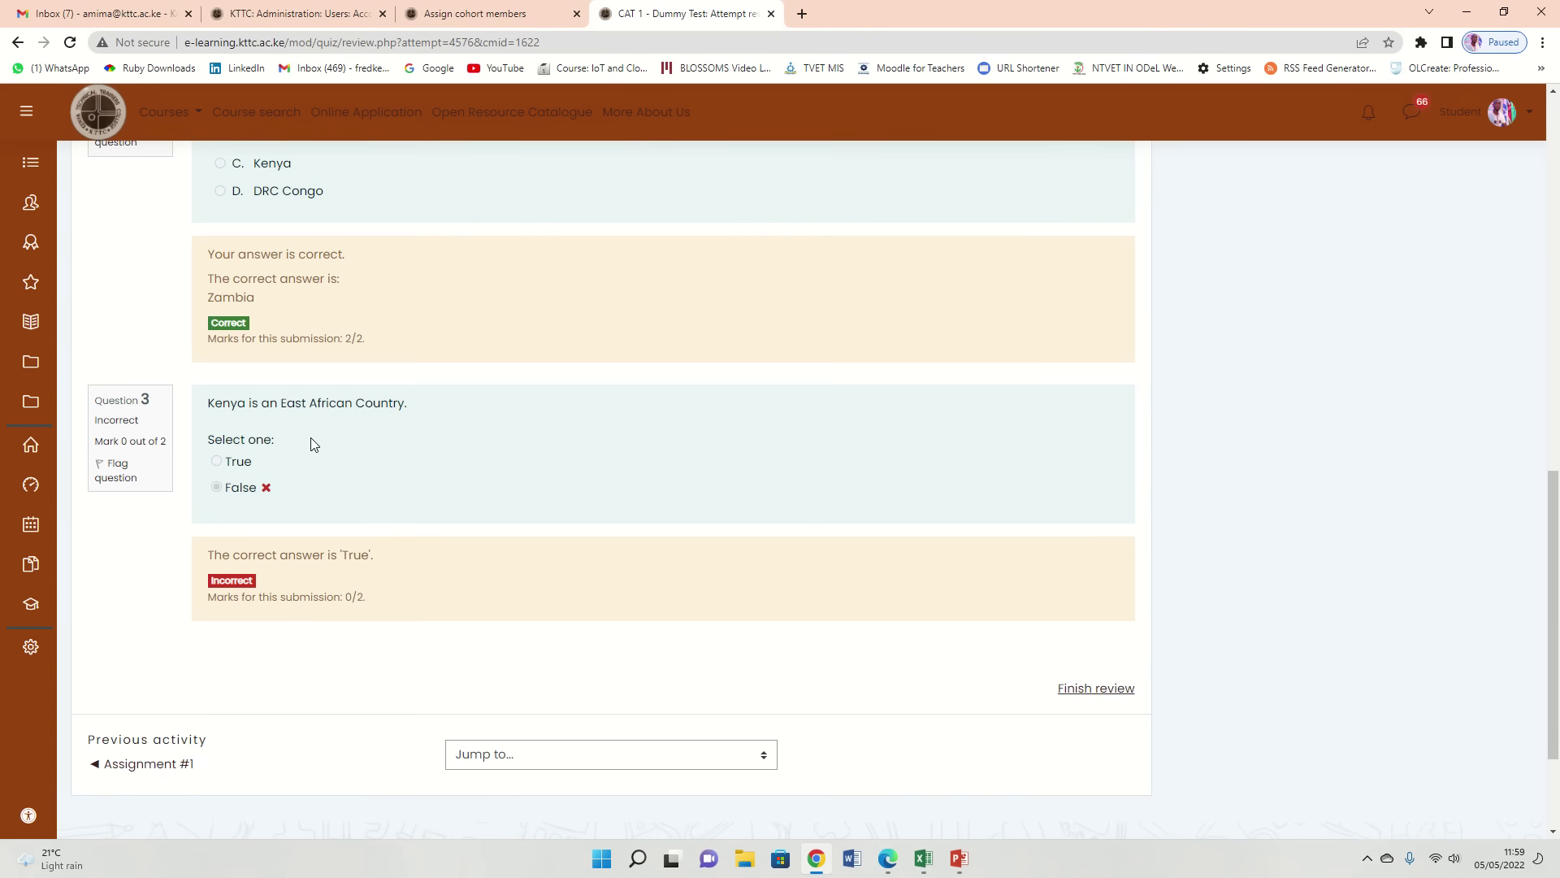
pyautogui.scroll(12, 402, 567)
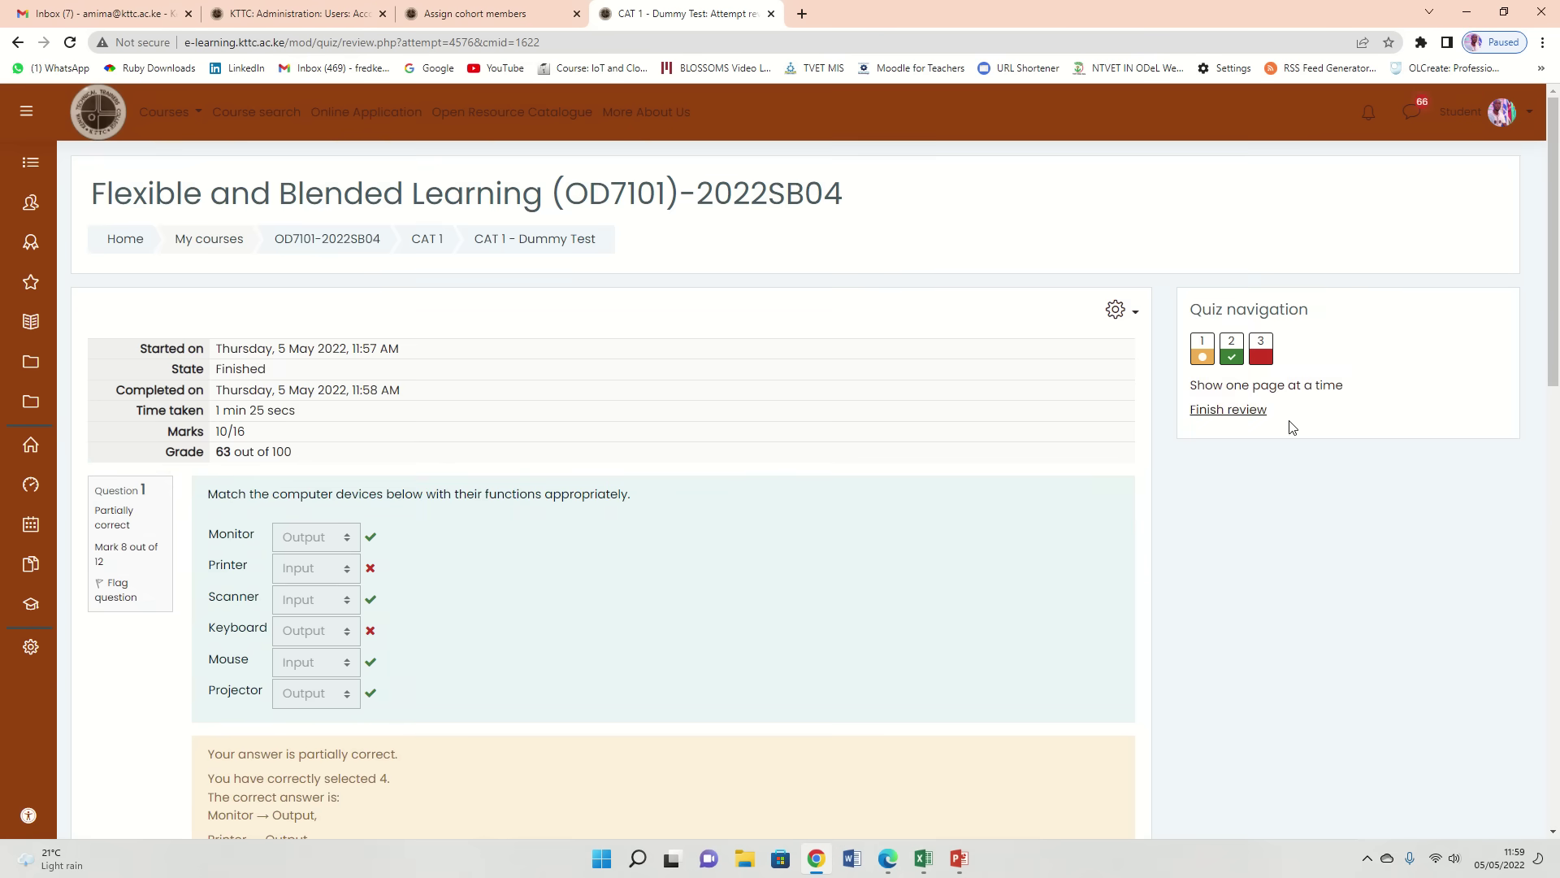
# Finish the review and go back to the Flexible and Blended Learning course page
pyautogui.click(1224, 410)
pyautogui.scroll(-3, 731, 565)
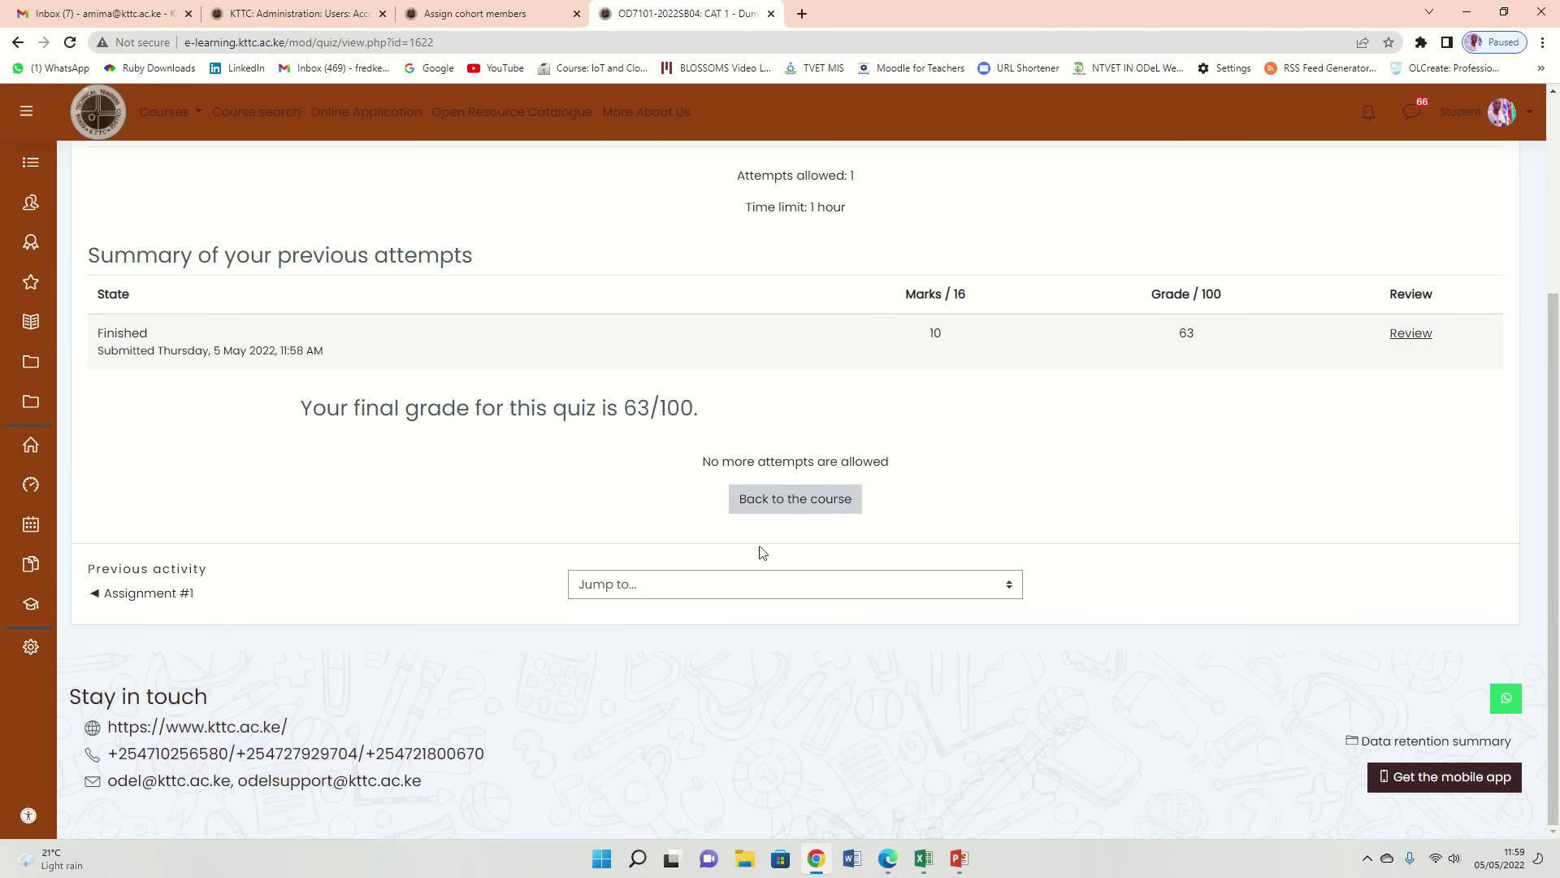
pyautogui.click(805, 503)
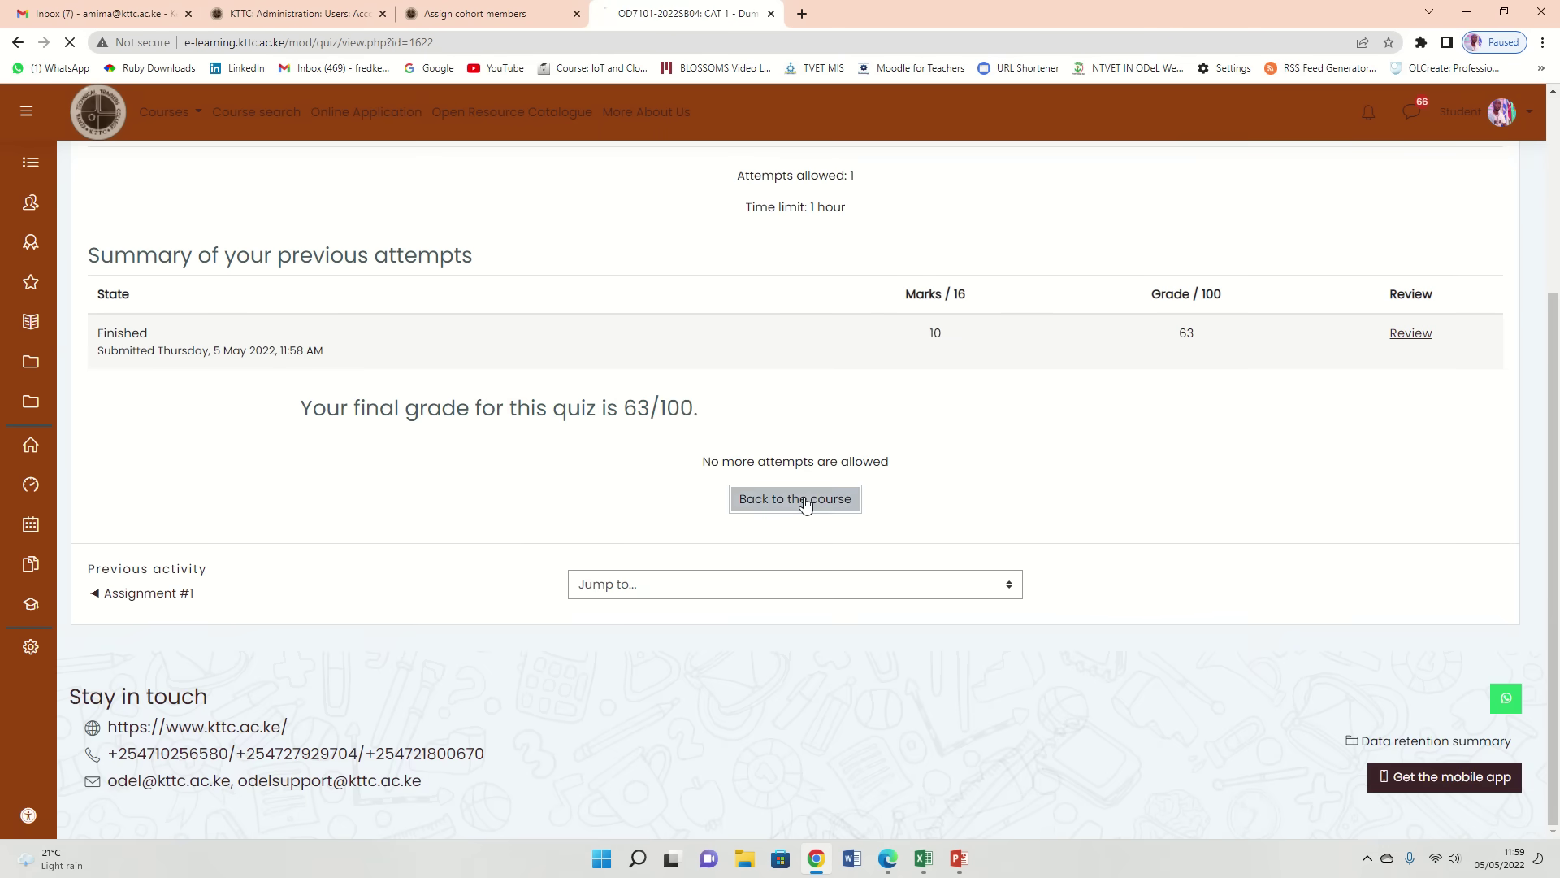
pyautogui.scroll(-5, 804, 504)
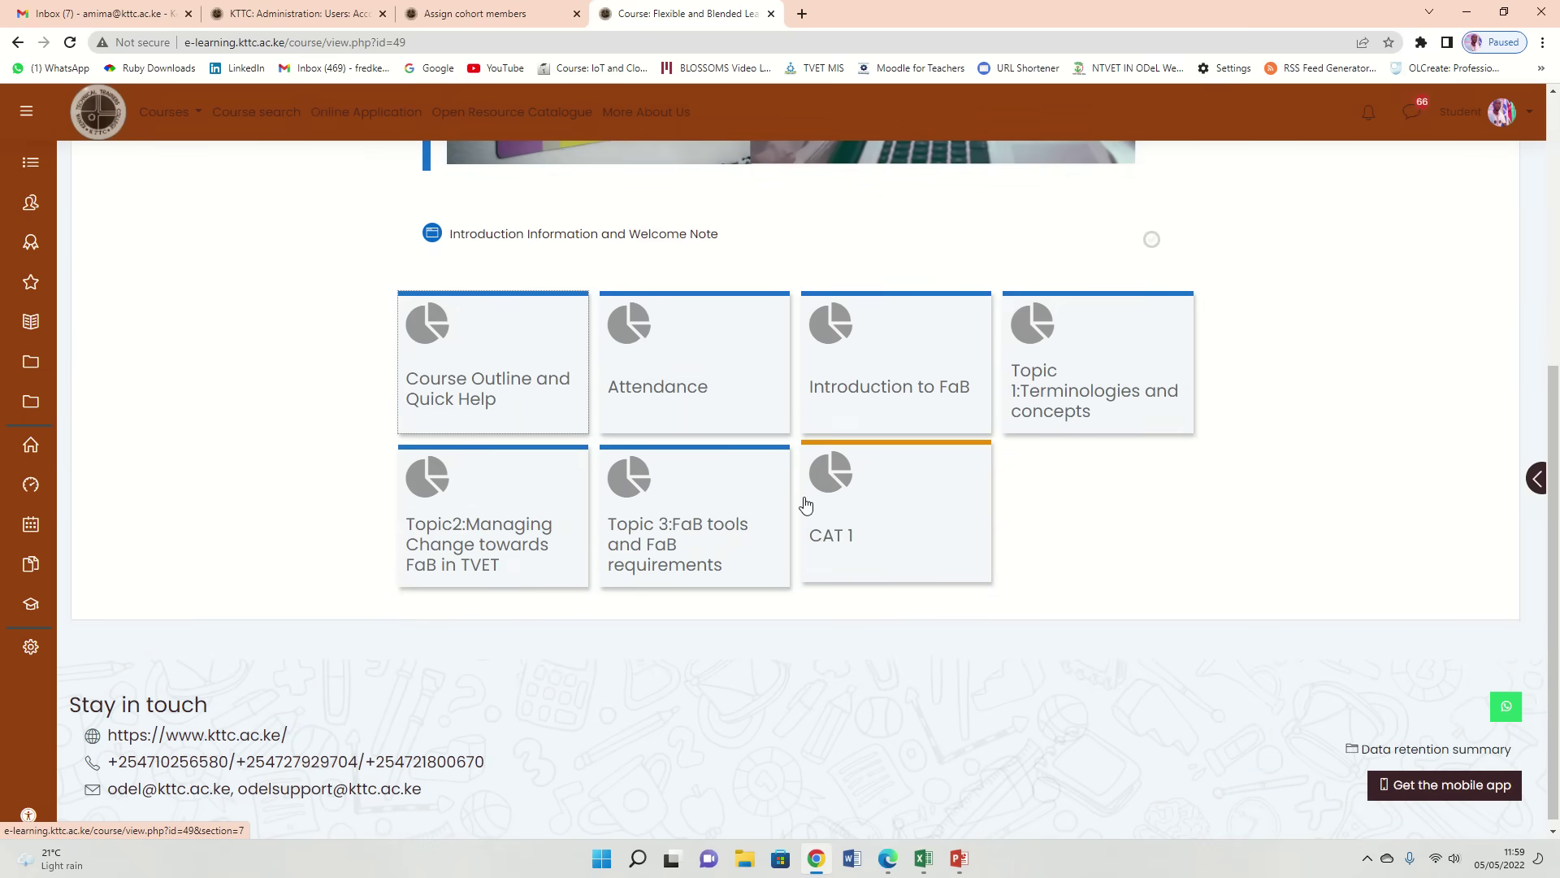
pyautogui.scroll(5, 842, 491)
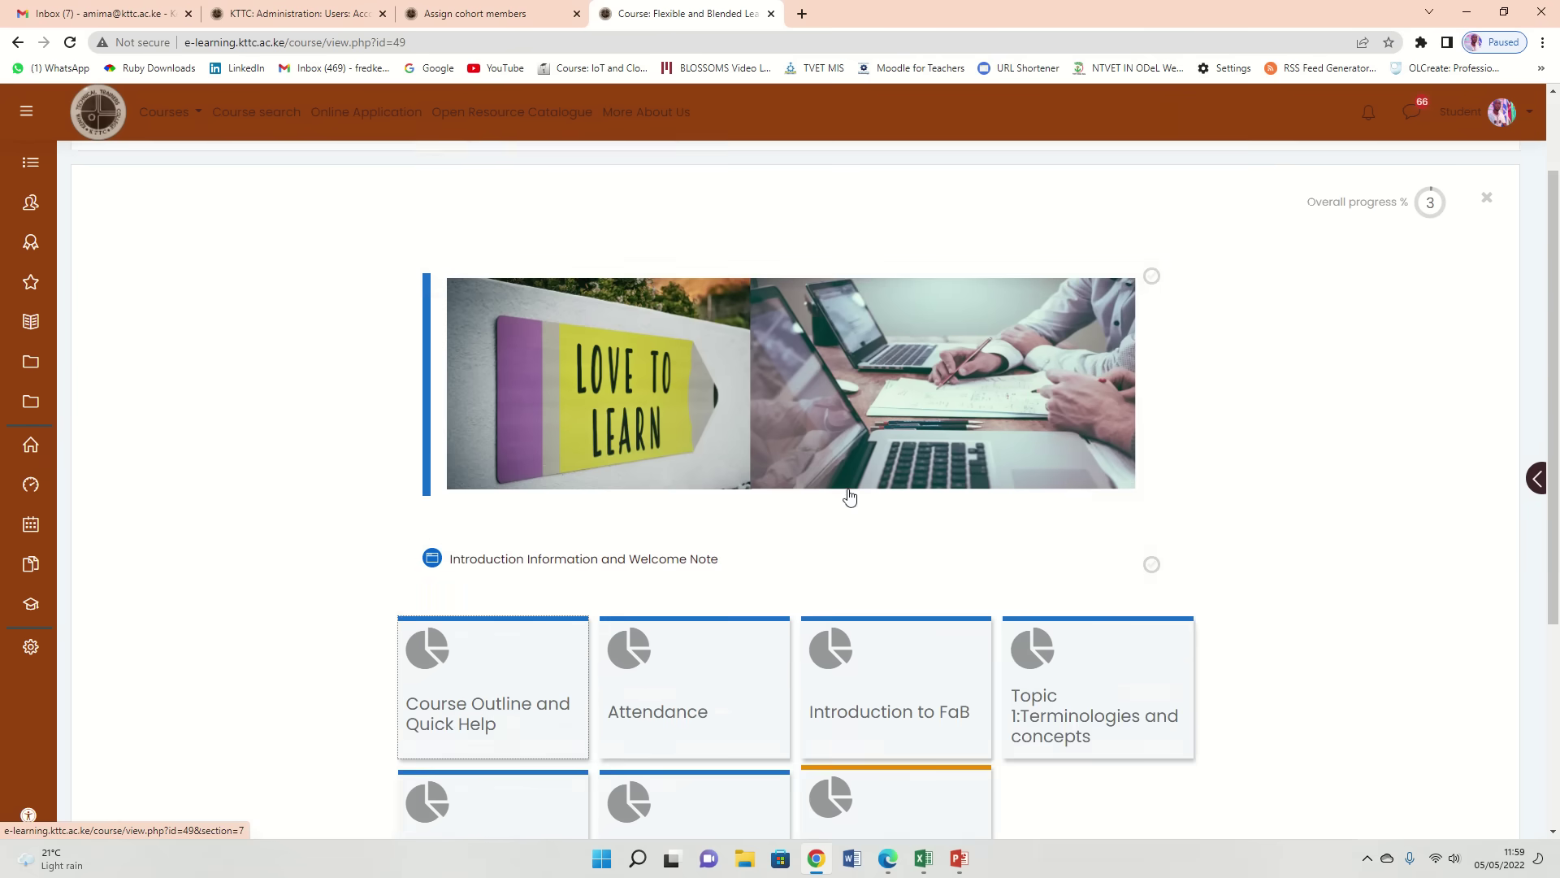